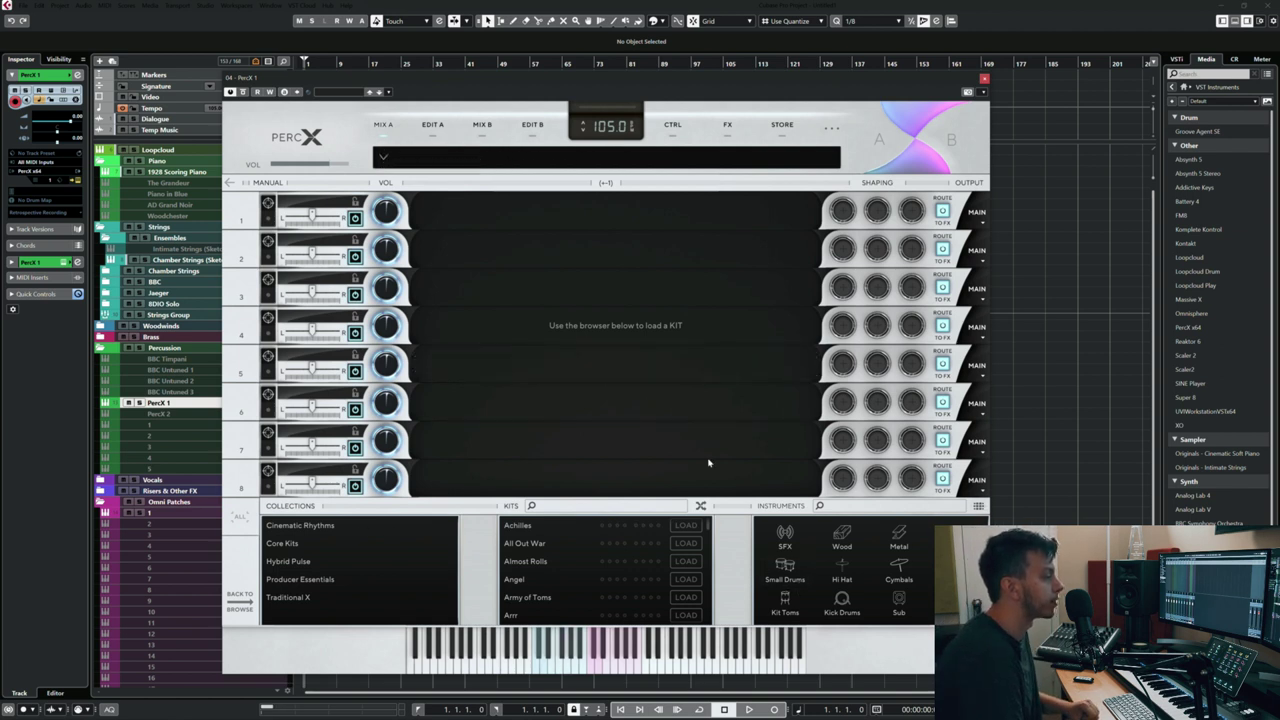
# Step: Find the Natural Taikos kit in the PercX Kits list and show its instruments
pyautogui.scroll(-3, 575, 568)
pyautogui.scroll(-3, 585, 563)
pyautogui.scroll(-3, 595, 559)
pyautogui.scroll(-3, 606, 555)
pyautogui.scroll(-3, 600, 557)
pyautogui.scroll(-3, 595, 559)
pyautogui.scroll(-3, 590, 561)
pyautogui.scroll(-3, 570, 563)
pyautogui.scroll(2, 563, 563)
pyautogui.scroll(2, 572, 561)
pyautogui.scroll(2, 572, 561)
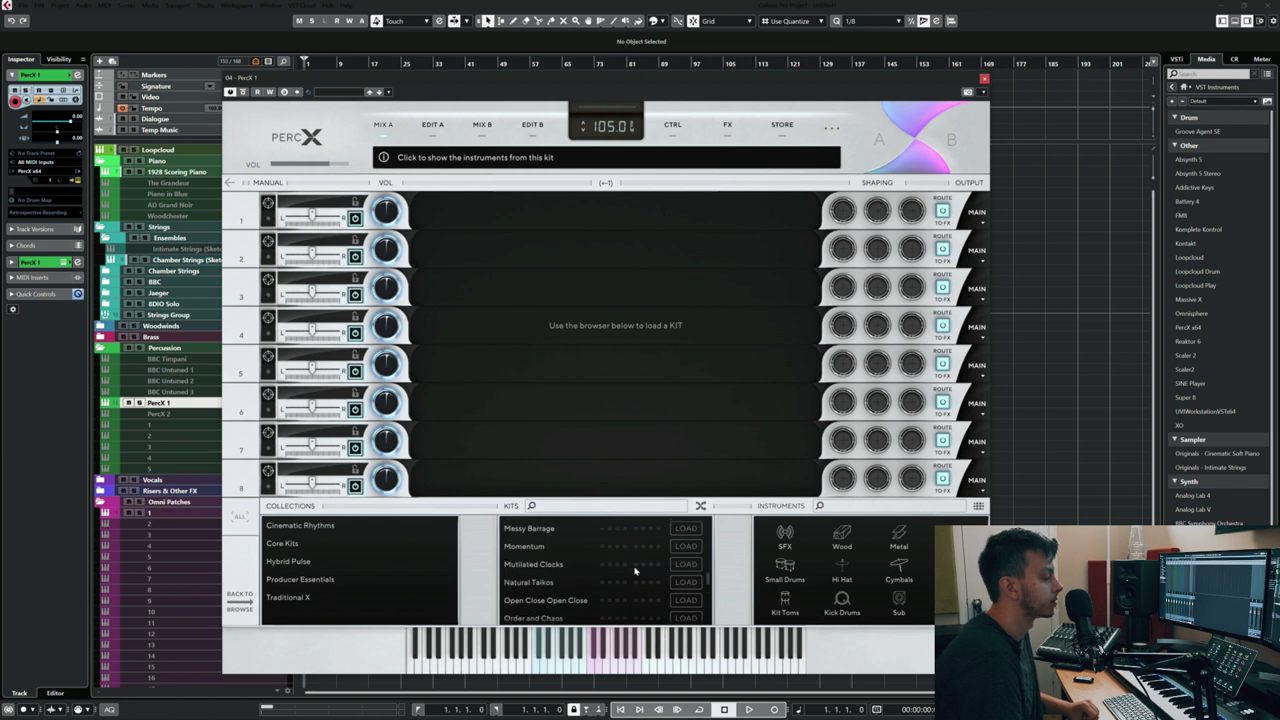
pyautogui.scroll(-2, 581, 594)
pyautogui.click(549, 545)
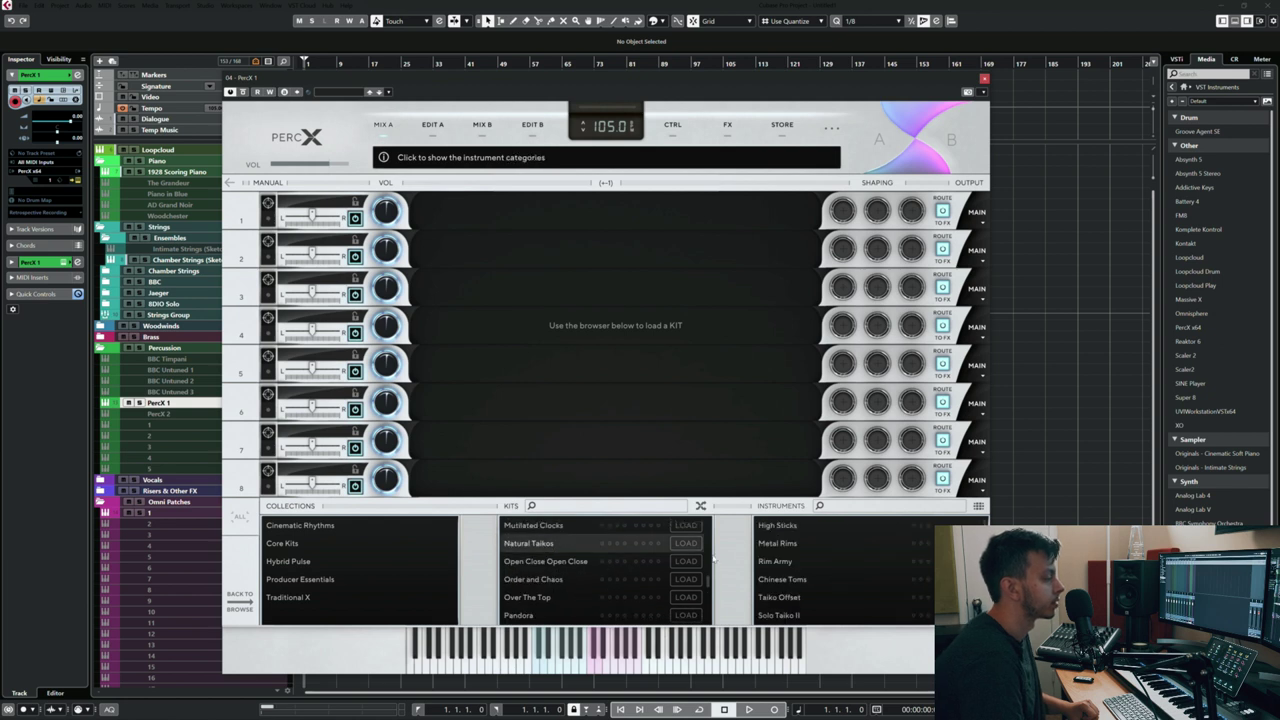
# Step: Load Natural Taikos, lock track 1's pattern, and replace High Sticks with Metal Rims
pyautogui.click(685, 543)
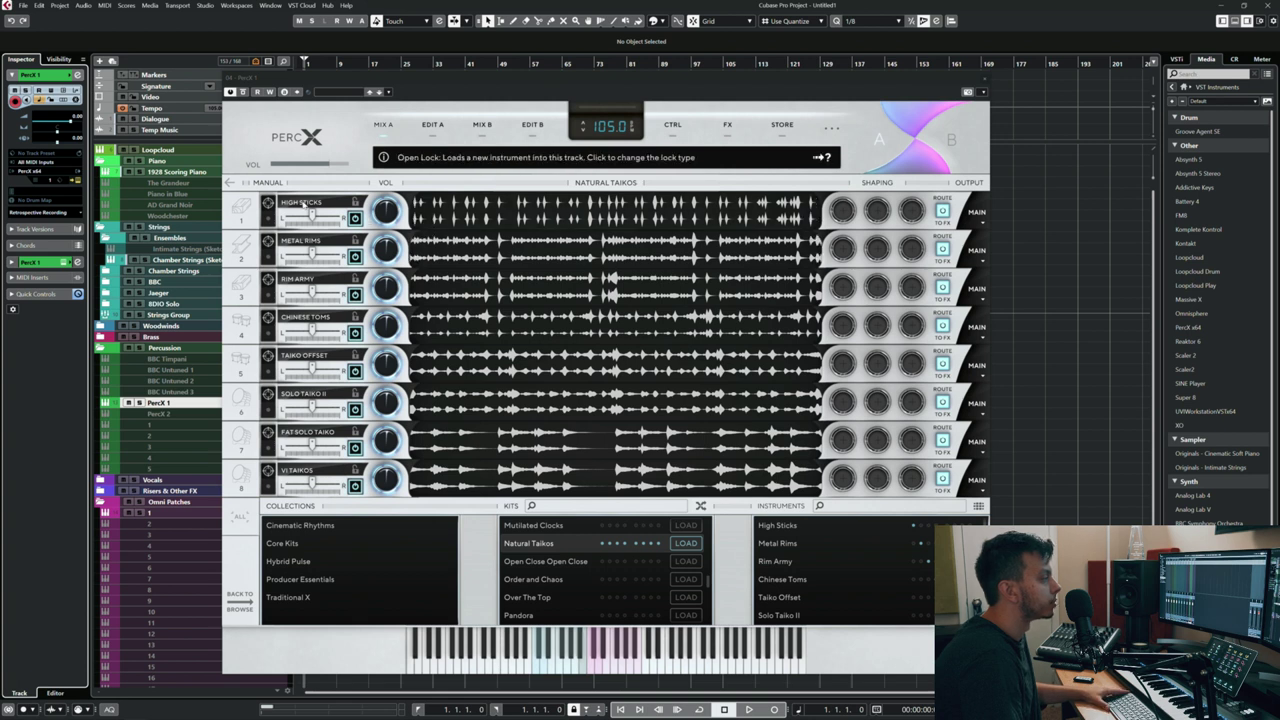
pyautogui.click(355, 203)
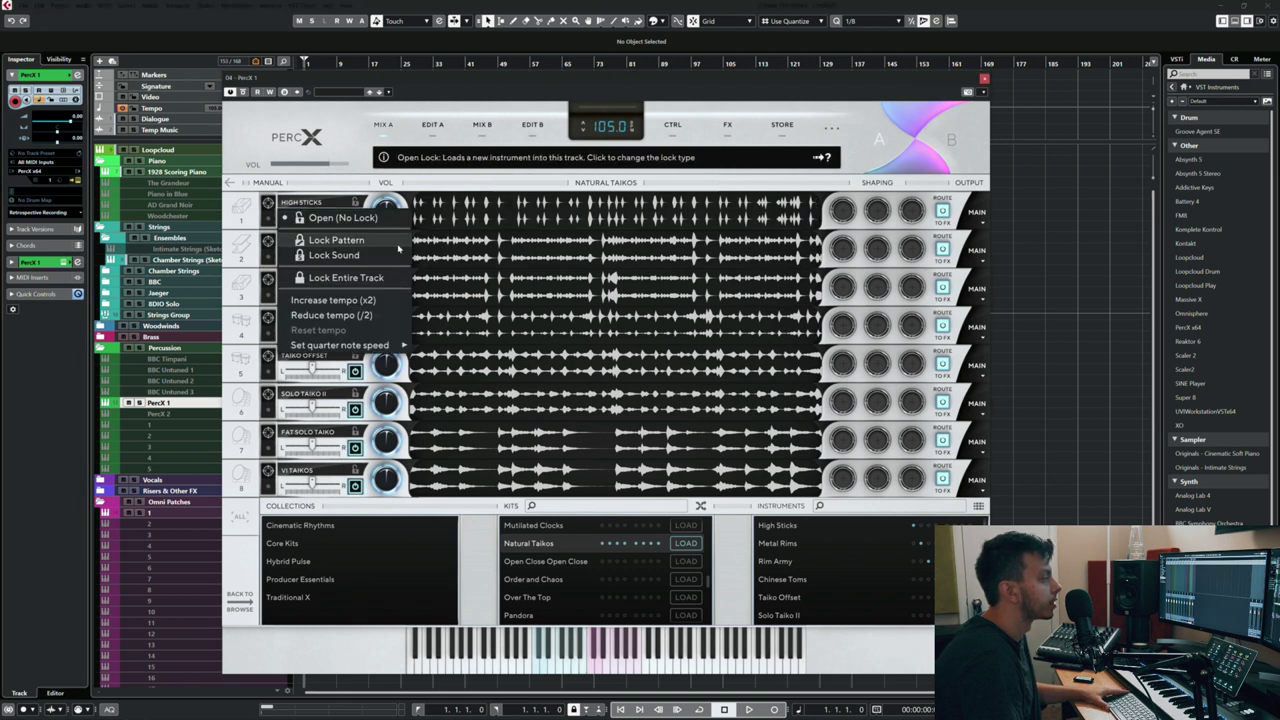
pyautogui.click(343, 242)
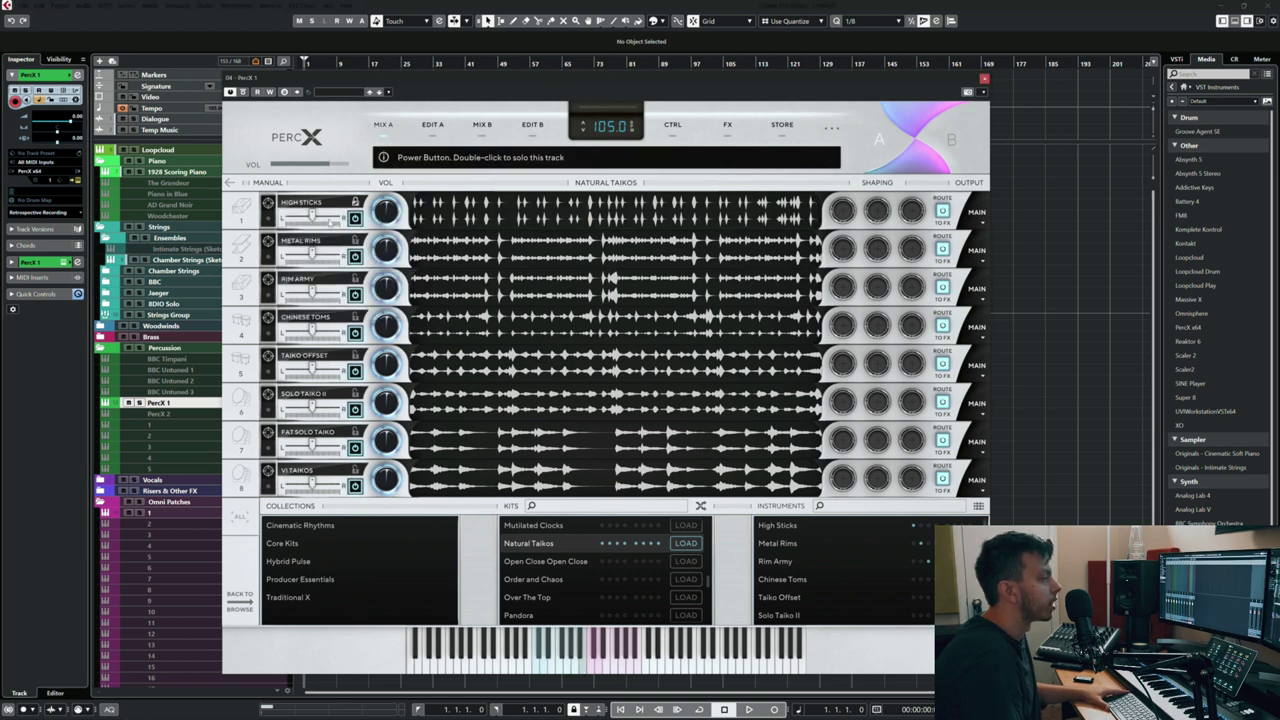
pyautogui.click(826, 546)
pyautogui.moveTo(846, 547); pyautogui.dragTo(587, 212)
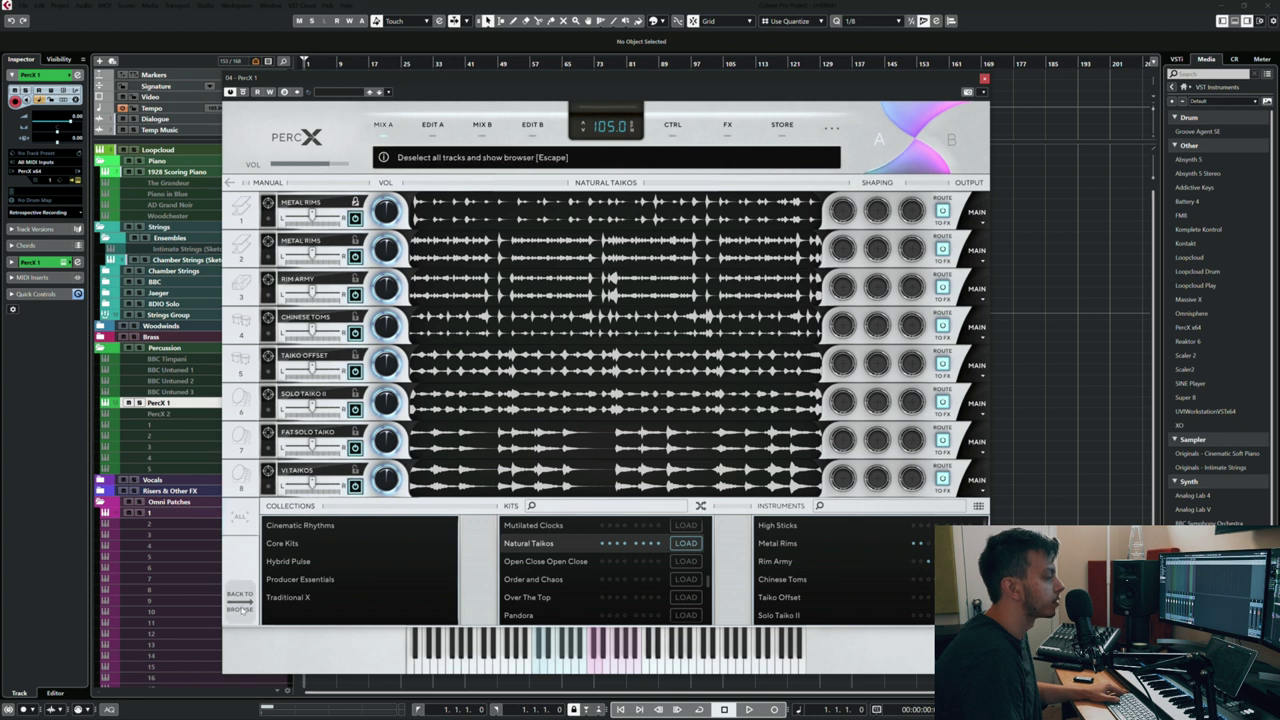
# Step: Replace Solo Taiko II on track 6 with Big Toms from the Big Drums list
pyautogui.click(773, 558)
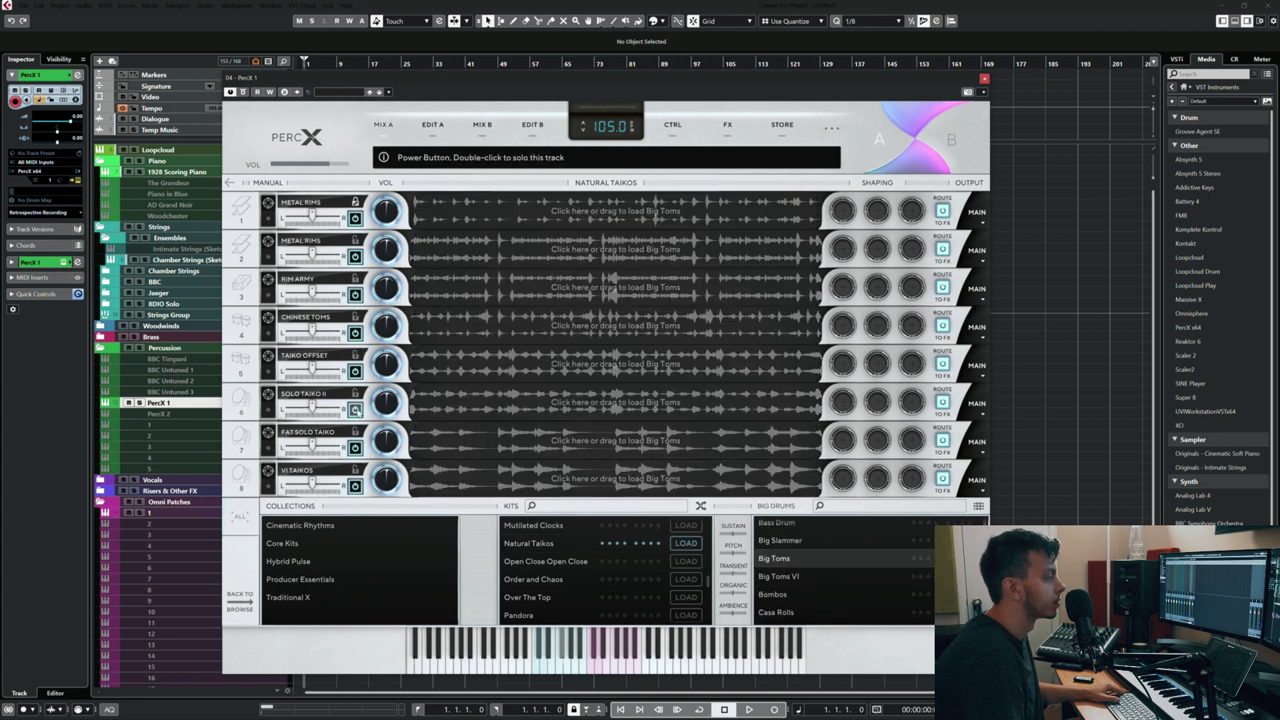
pyautogui.click(356, 393)
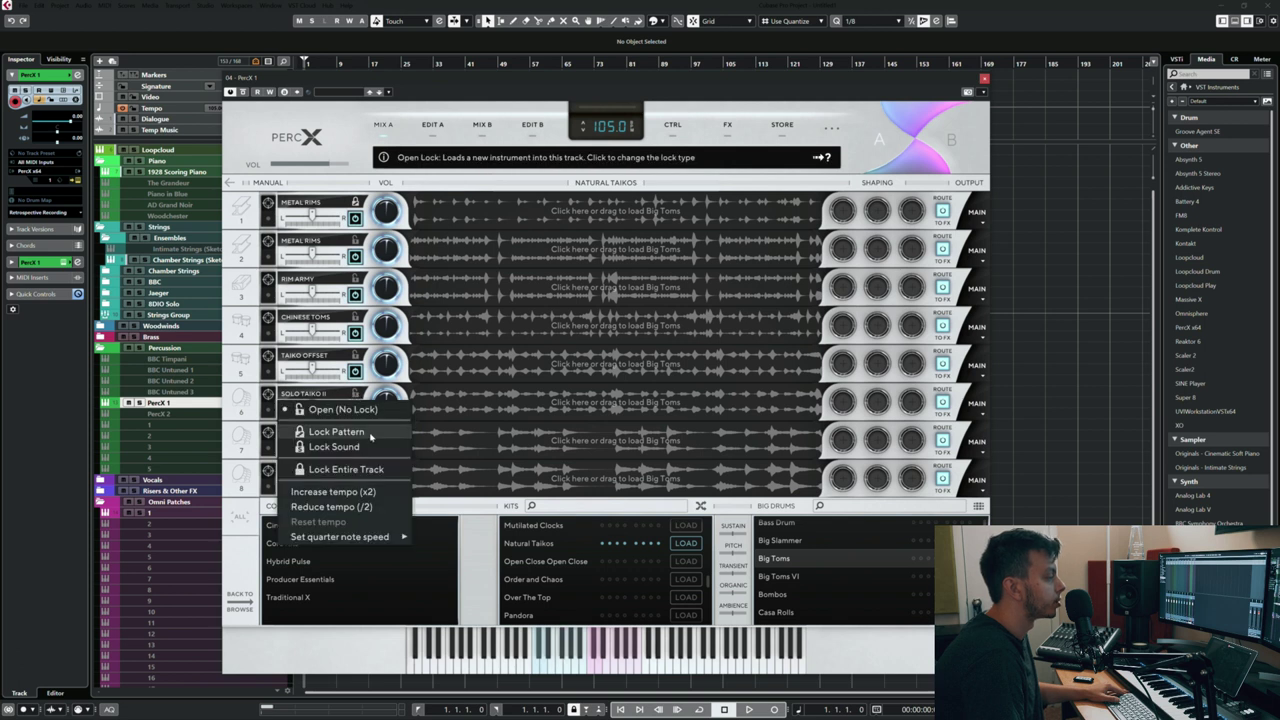
pyautogui.press('Escape')
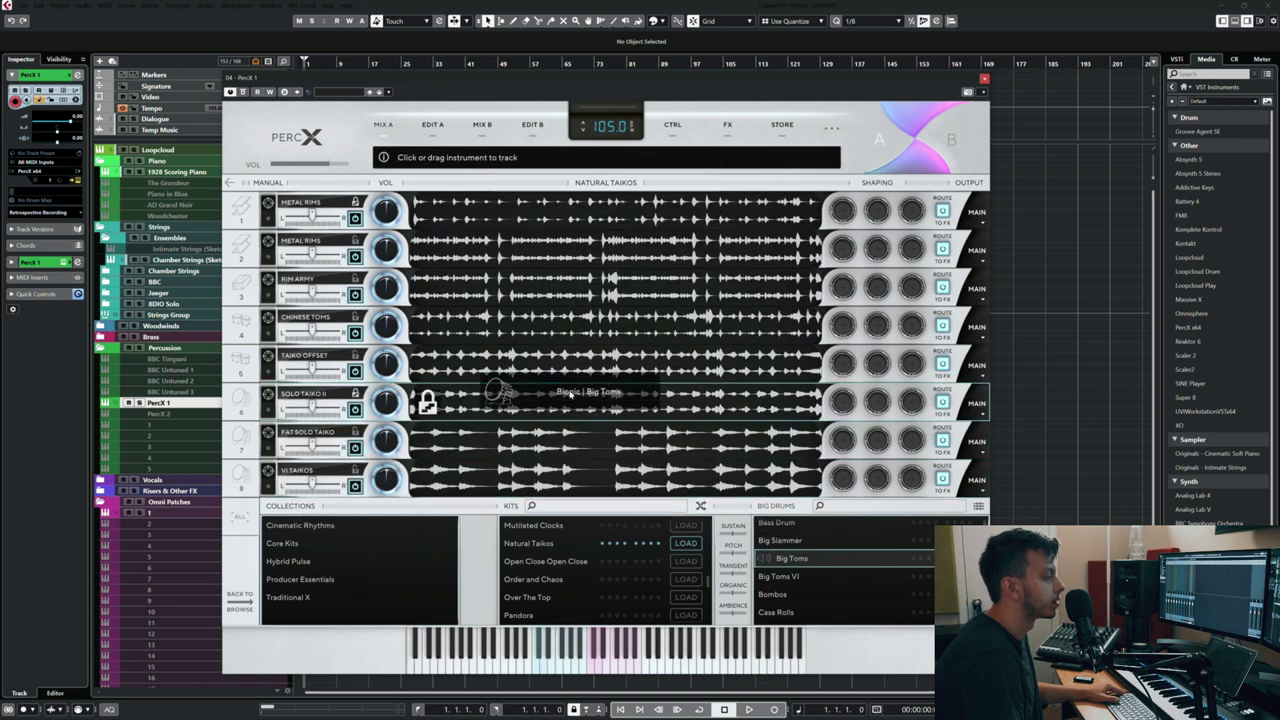
pyautogui.moveTo(795, 558); pyautogui.dragTo(490, 400)
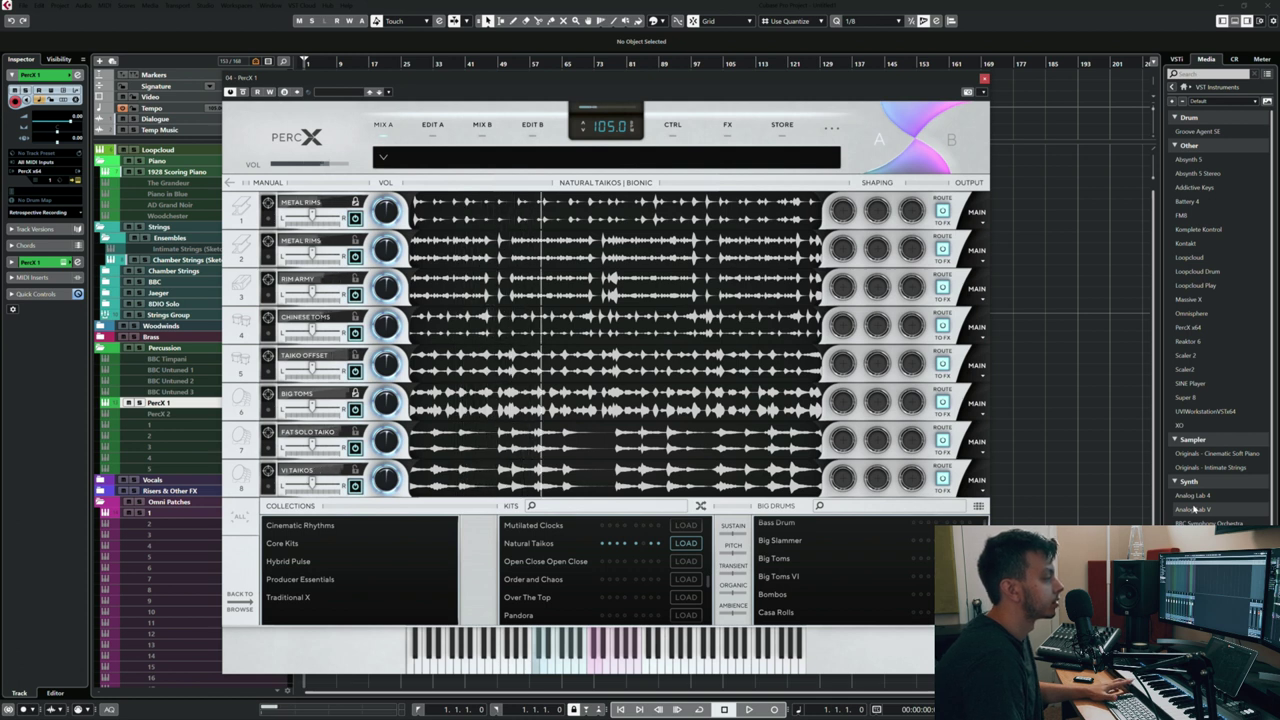
pyautogui.scroll(-3, 905, 579)
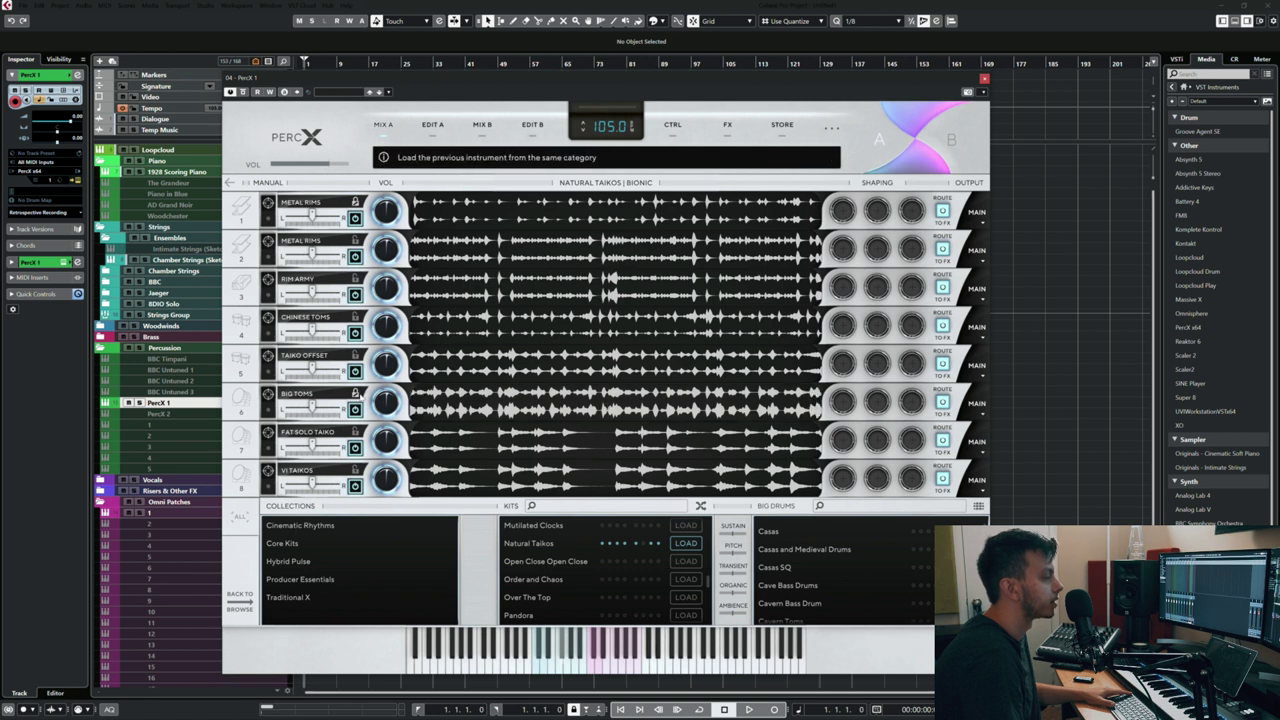
# Step: Lock track 6's Big Toms sound and apply the Frame Drums pattern from Core Kits
pyautogui.rightClick(354, 394)
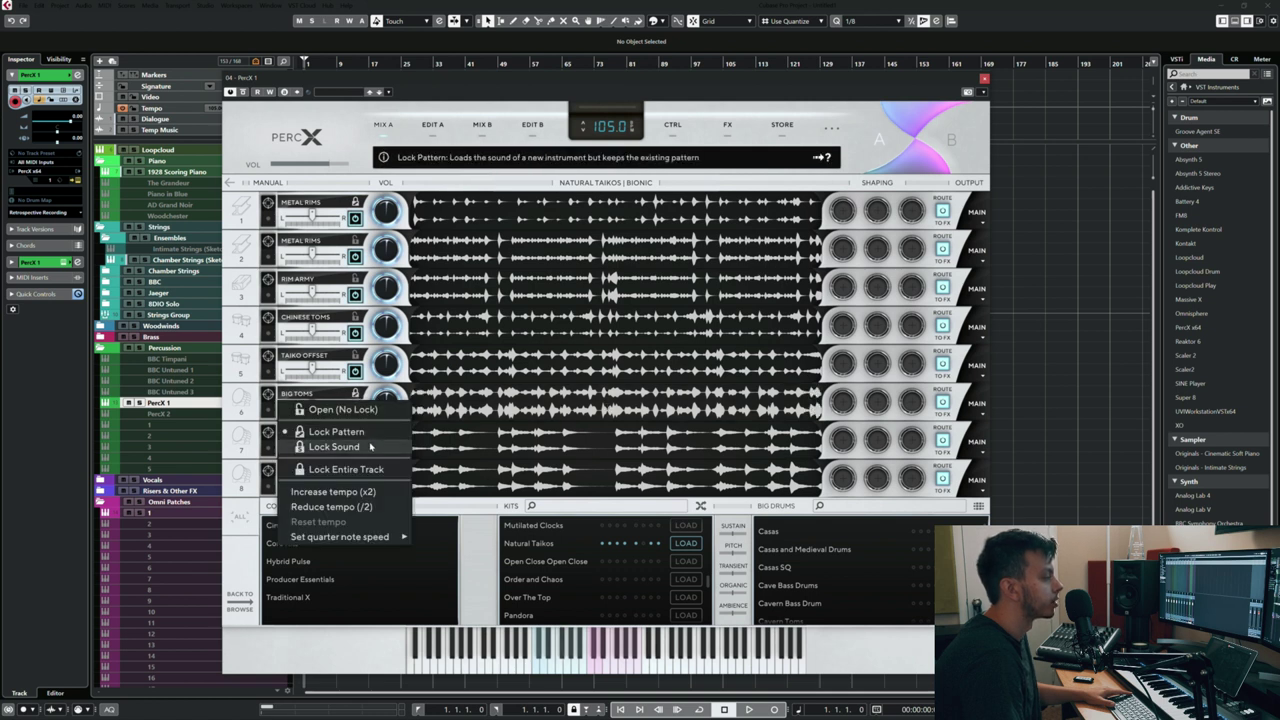
pyautogui.click(330, 446)
pyautogui.scroll(-3, 545, 581)
pyautogui.click(309, 546)
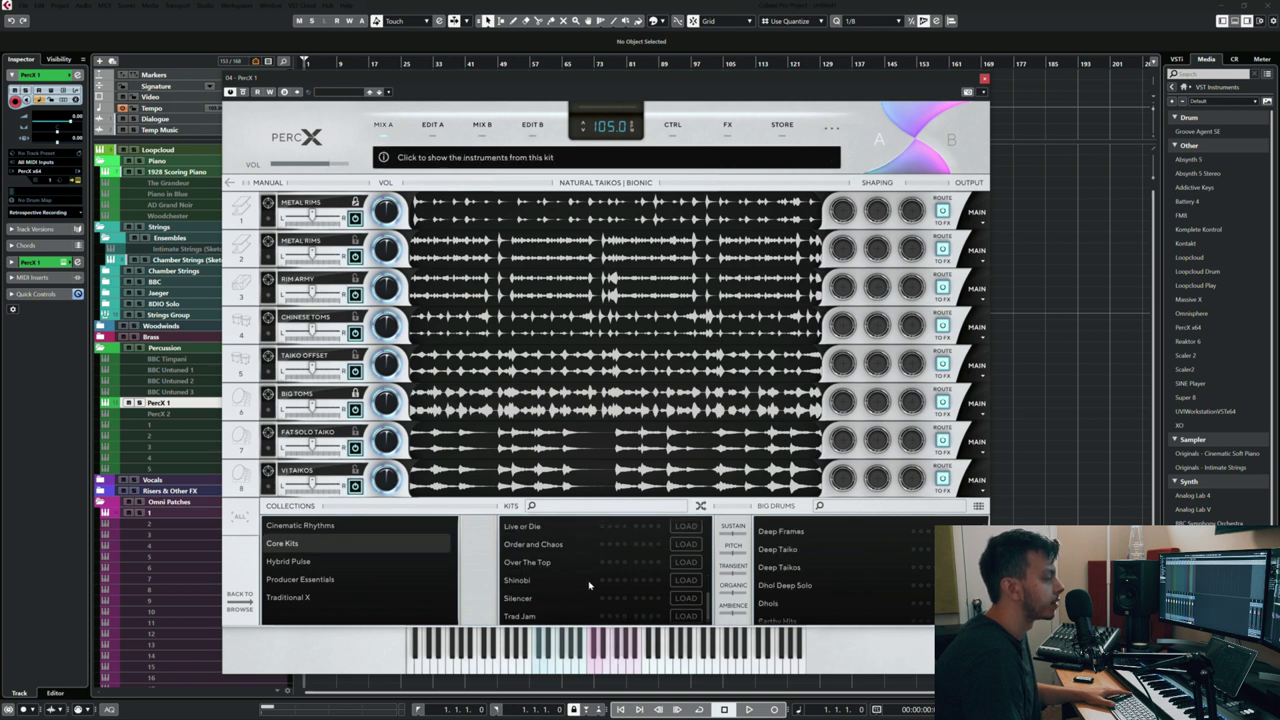
pyautogui.scroll(3, 585, 585)
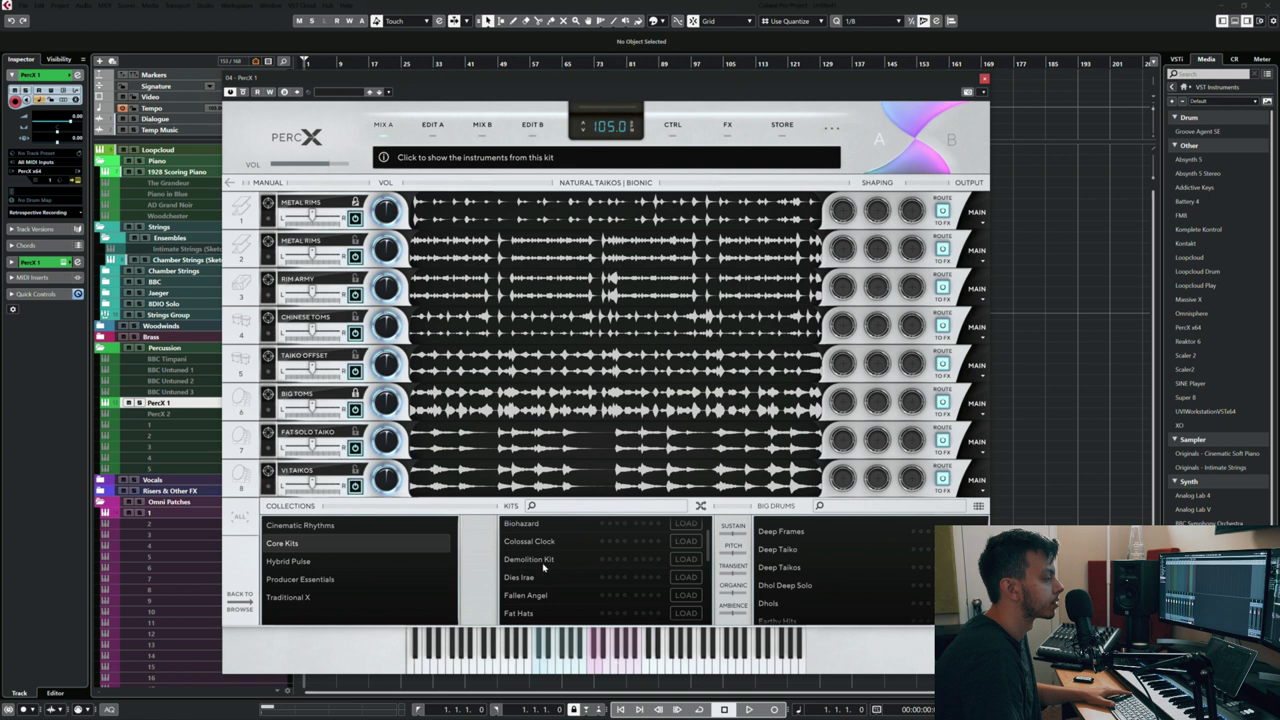
pyautogui.scroll(-3, 773, 563)
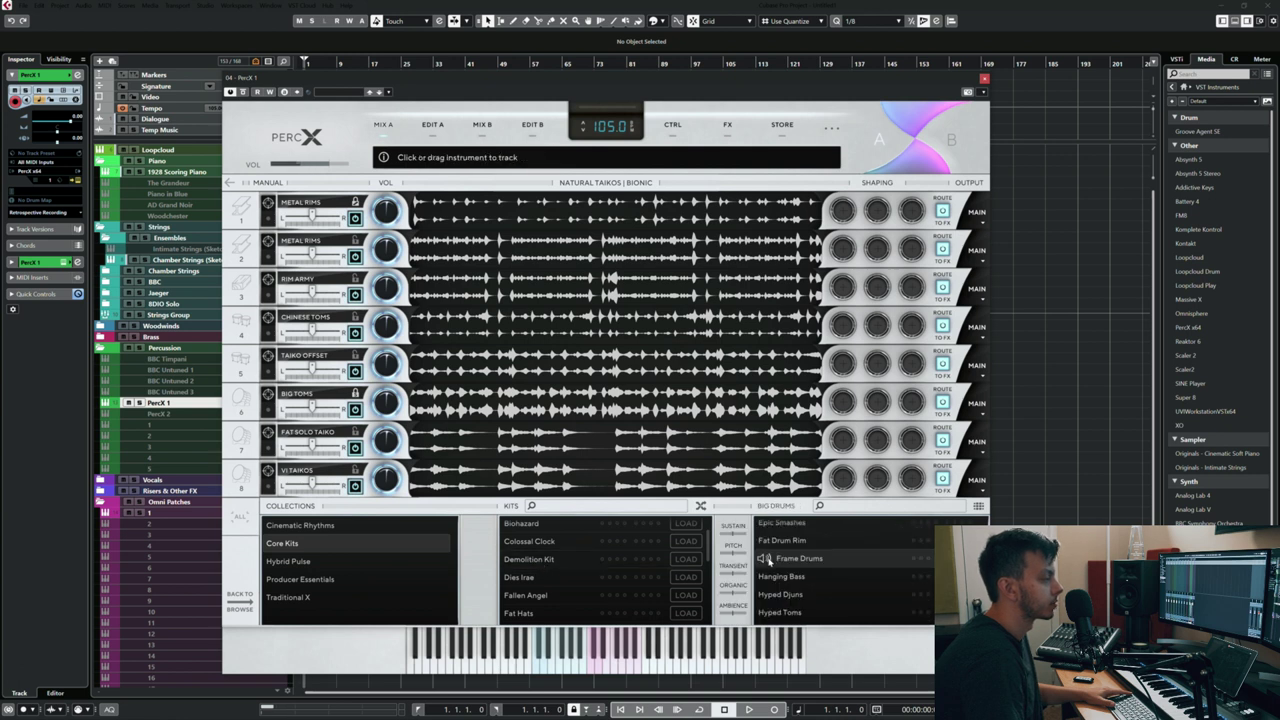
pyautogui.moveTo(859, 556); pyautogui.dragTo(455, 400)
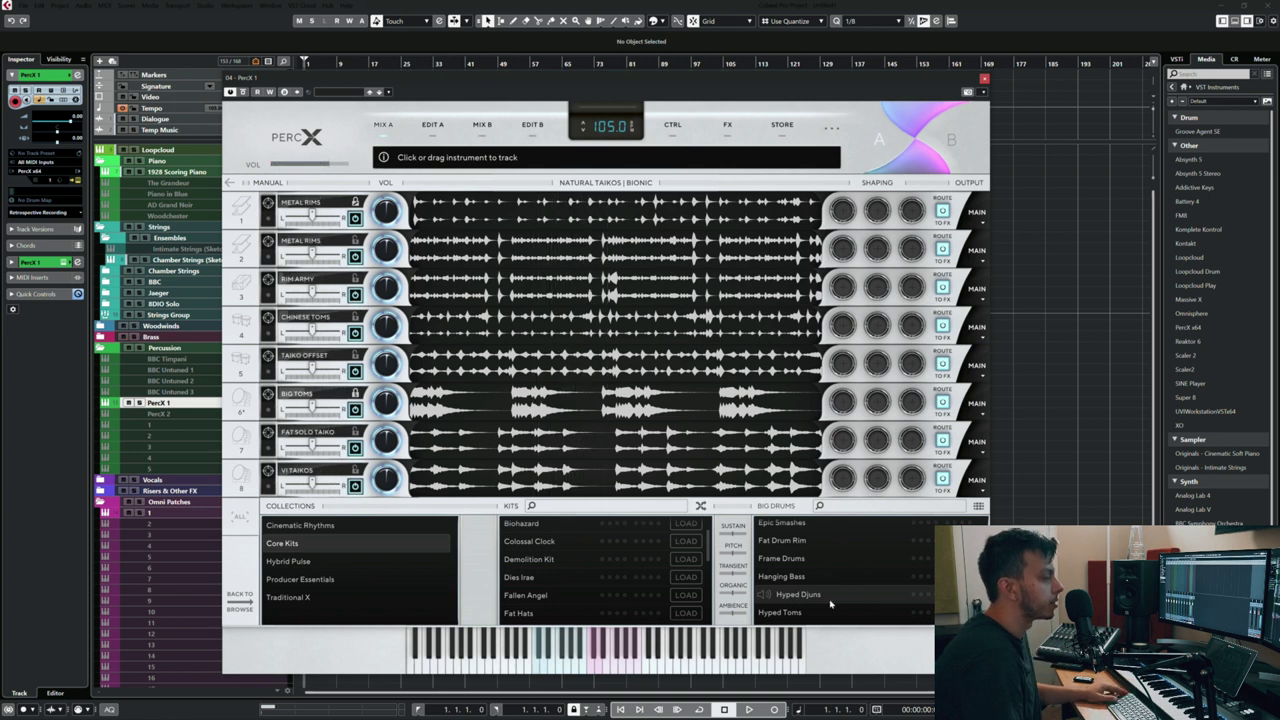
pyautogui.click(978, 506)
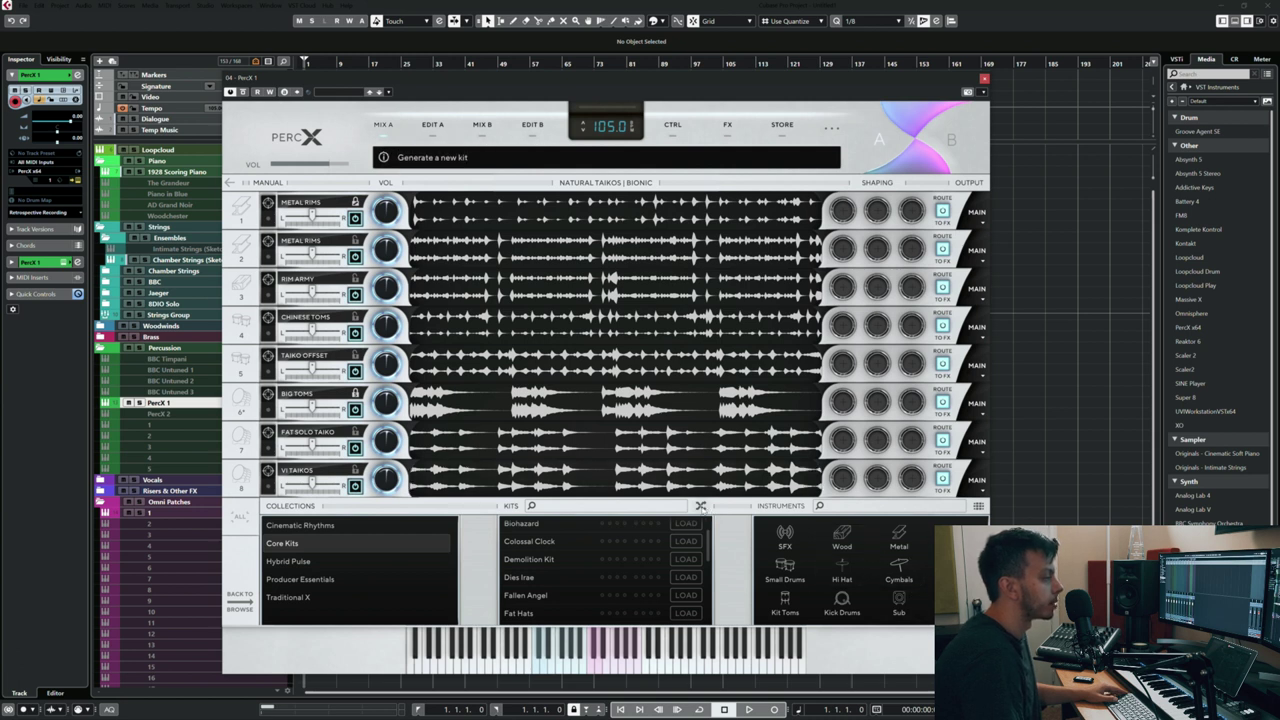
# Step: Generate a random PercX kit, load Amped Sticks onto track 2, and play it
pyautogui.click(700, 506)
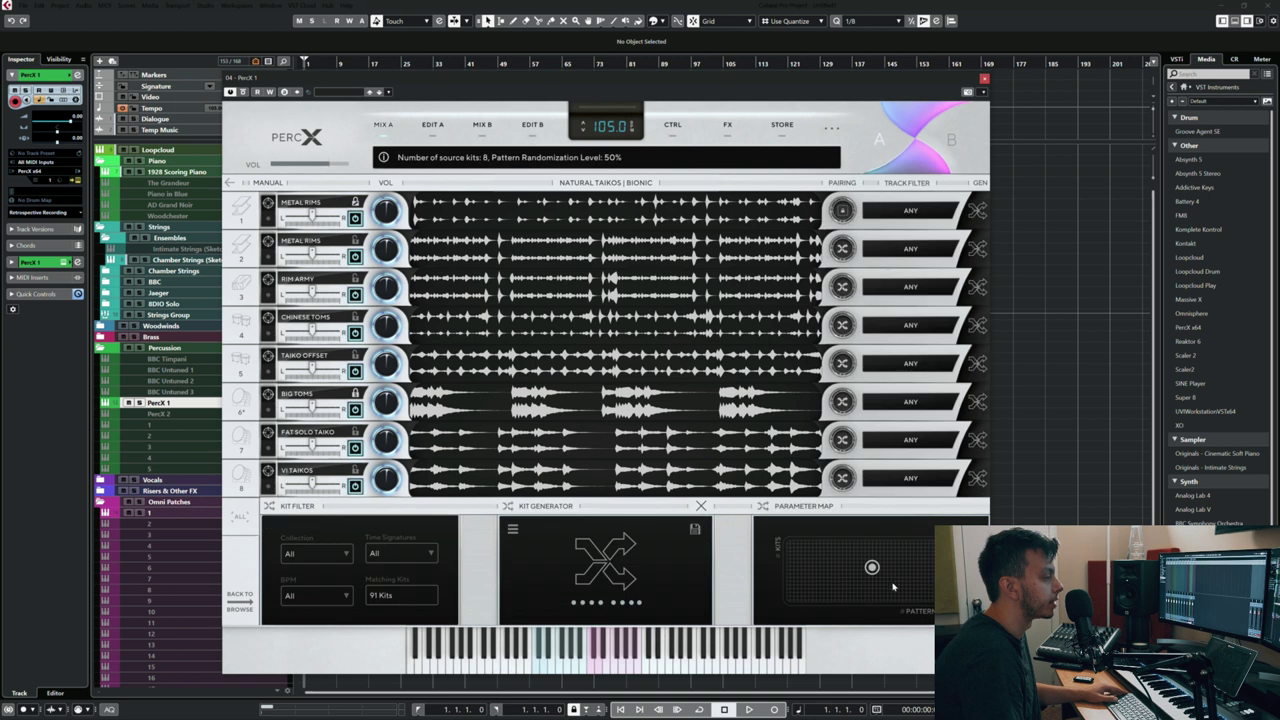
pyautogui.click(603, 573)
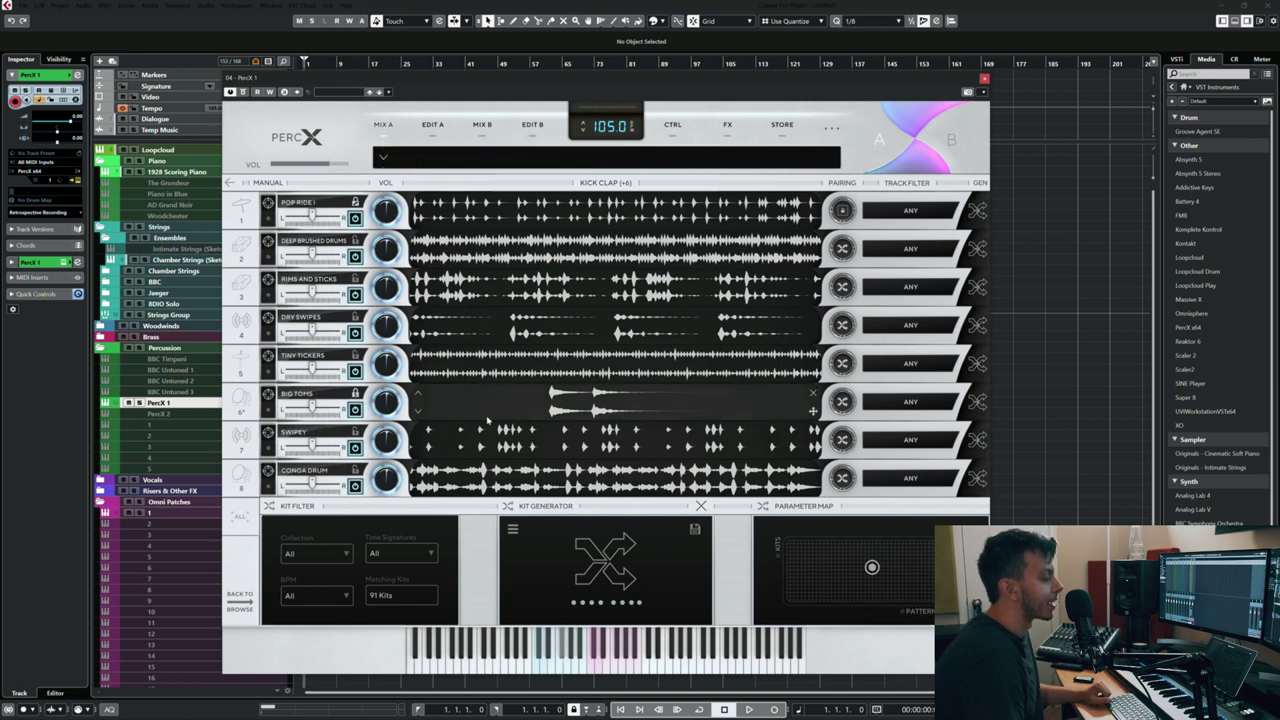
pyautogui.moveTo(615, 401)
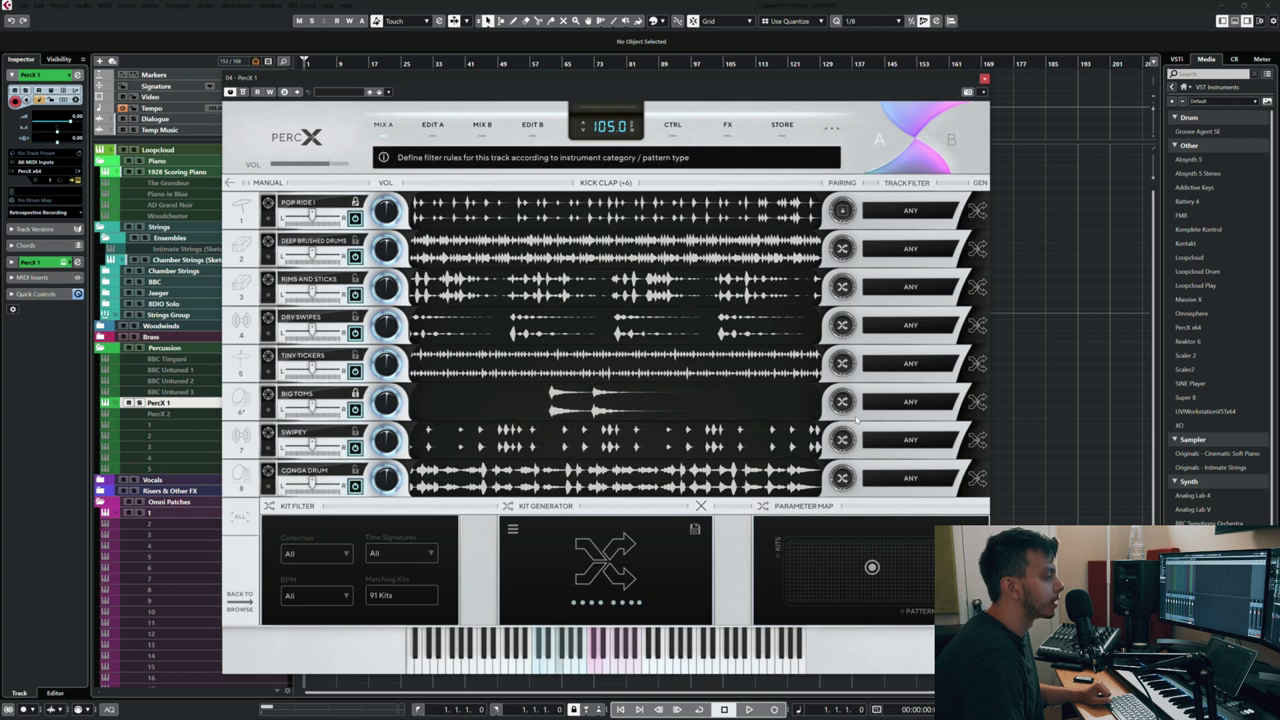
pyautogui.click(700, 506)
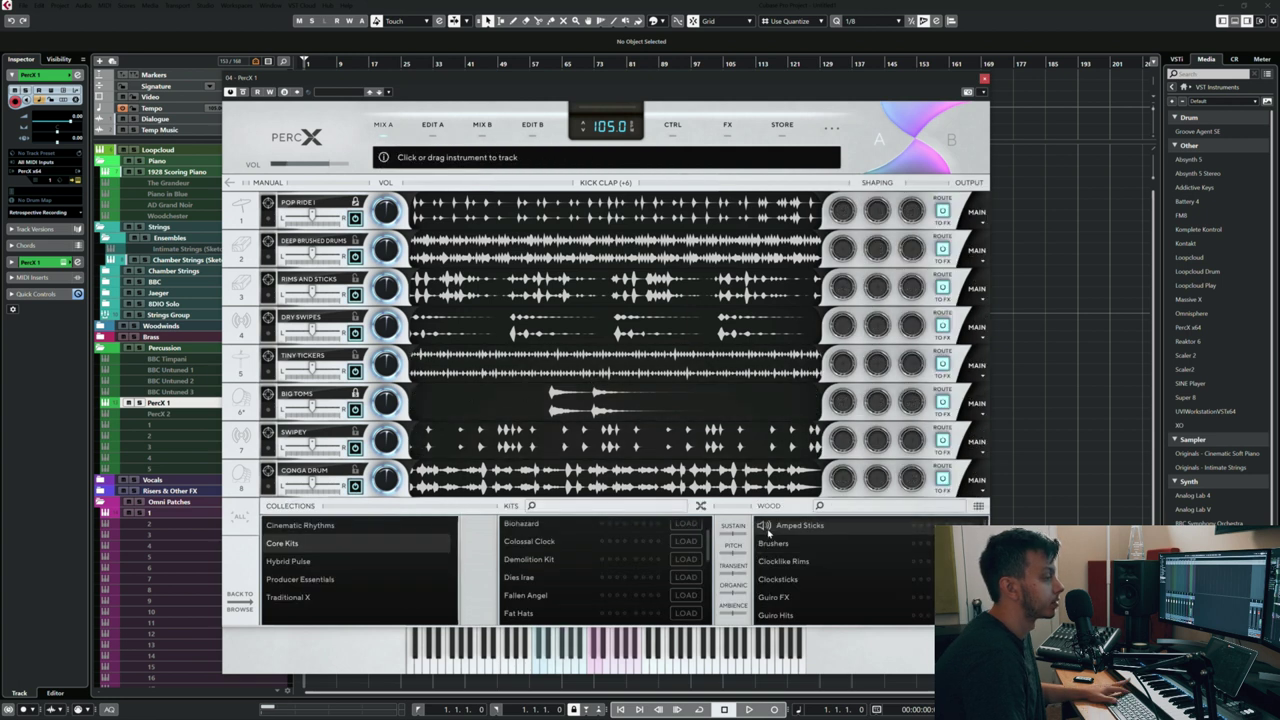
pyautogui.moveTo(803, 535); pyautogui.dragTo(600, 248)
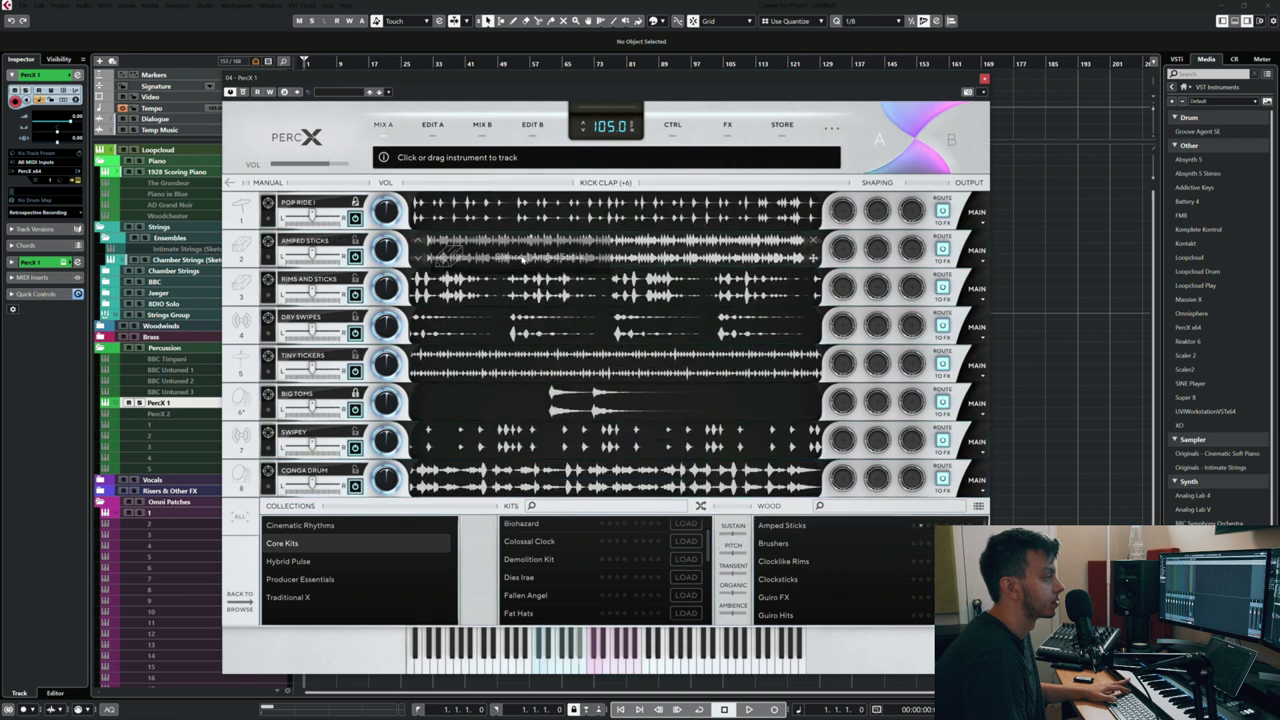
pyautogui.press('space')
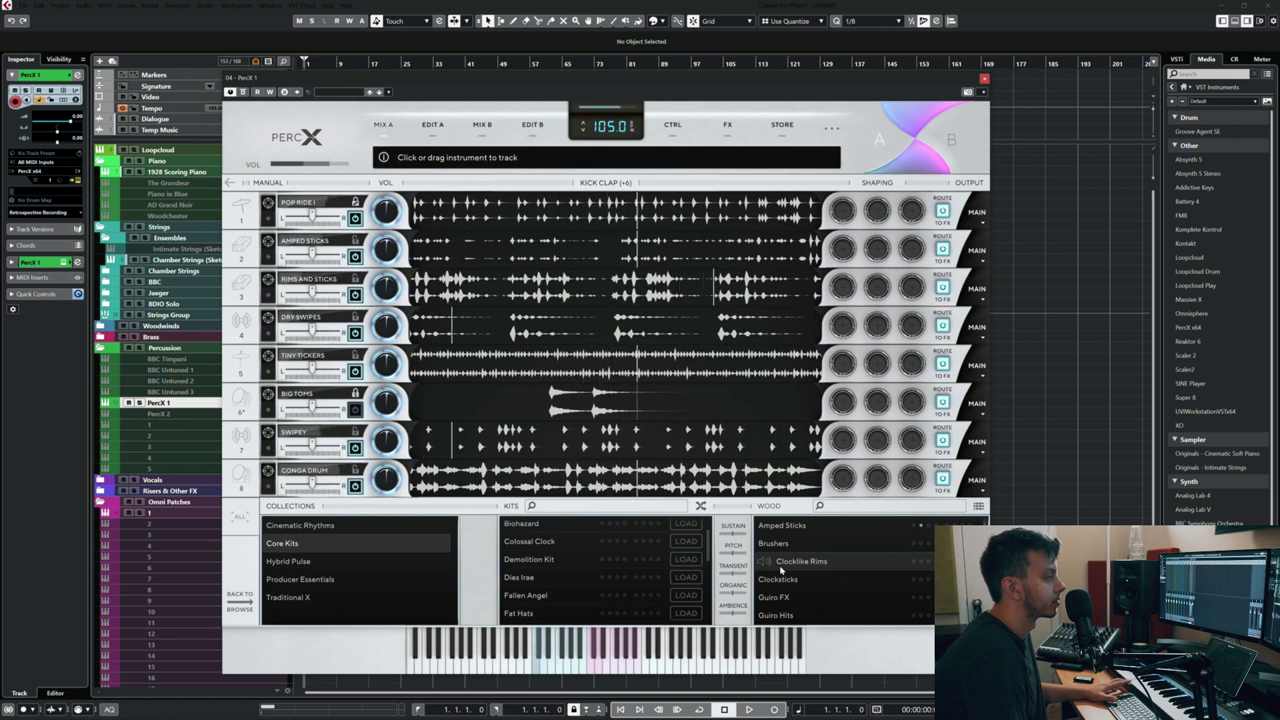
# Step: Close the PercX window and disable the PercX 1 track
pyautogui.click(984, 81)
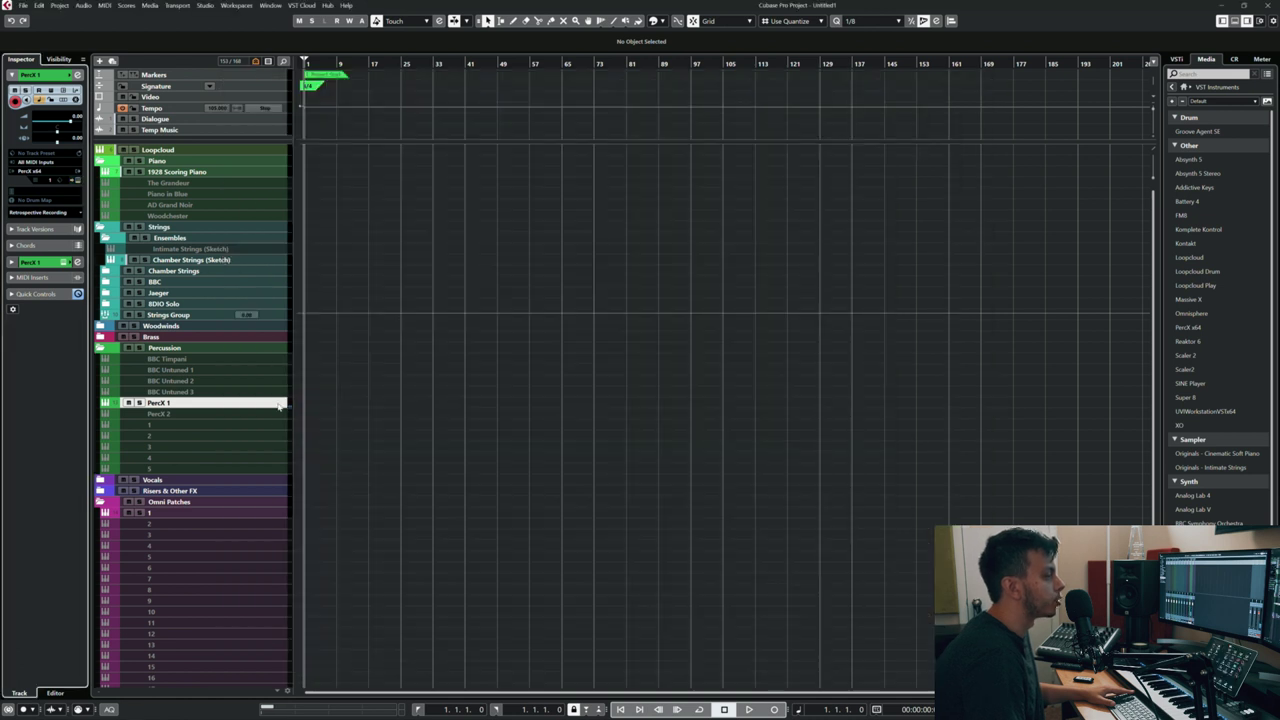
pyautogui.rightClick(270, 405)
pyautogui.click(360, 579)
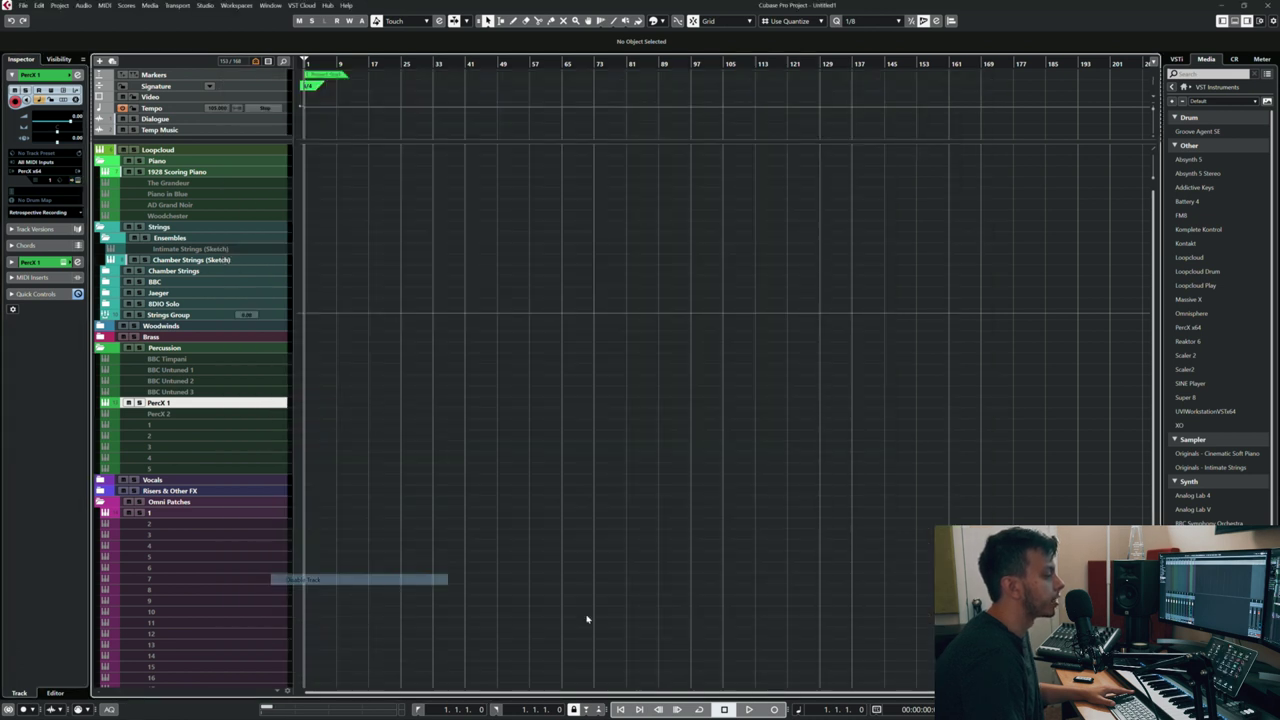
pyautogui.rightClick(257, 407)
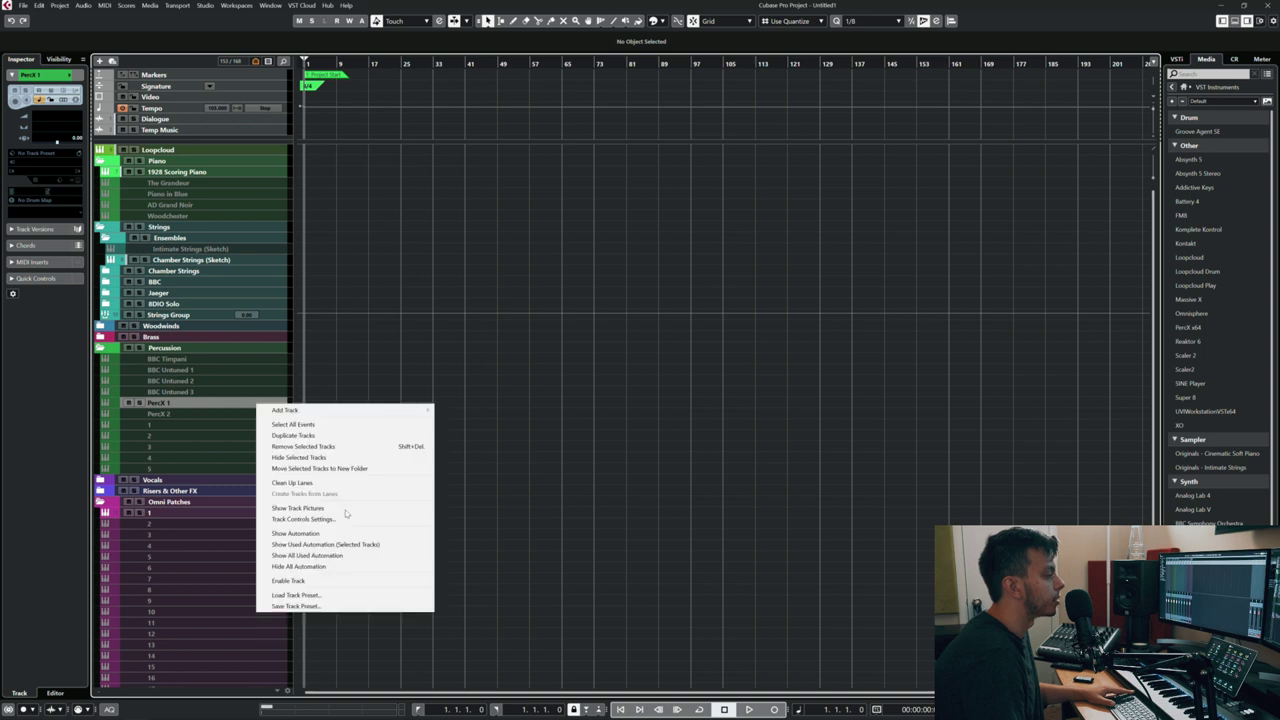
pyautogui.click(436, 581)
# Step: Enable PercX 2, try Big Toms on its first slot, then undo to remove PercX 2
pyautogui.rightClick(274, 416)
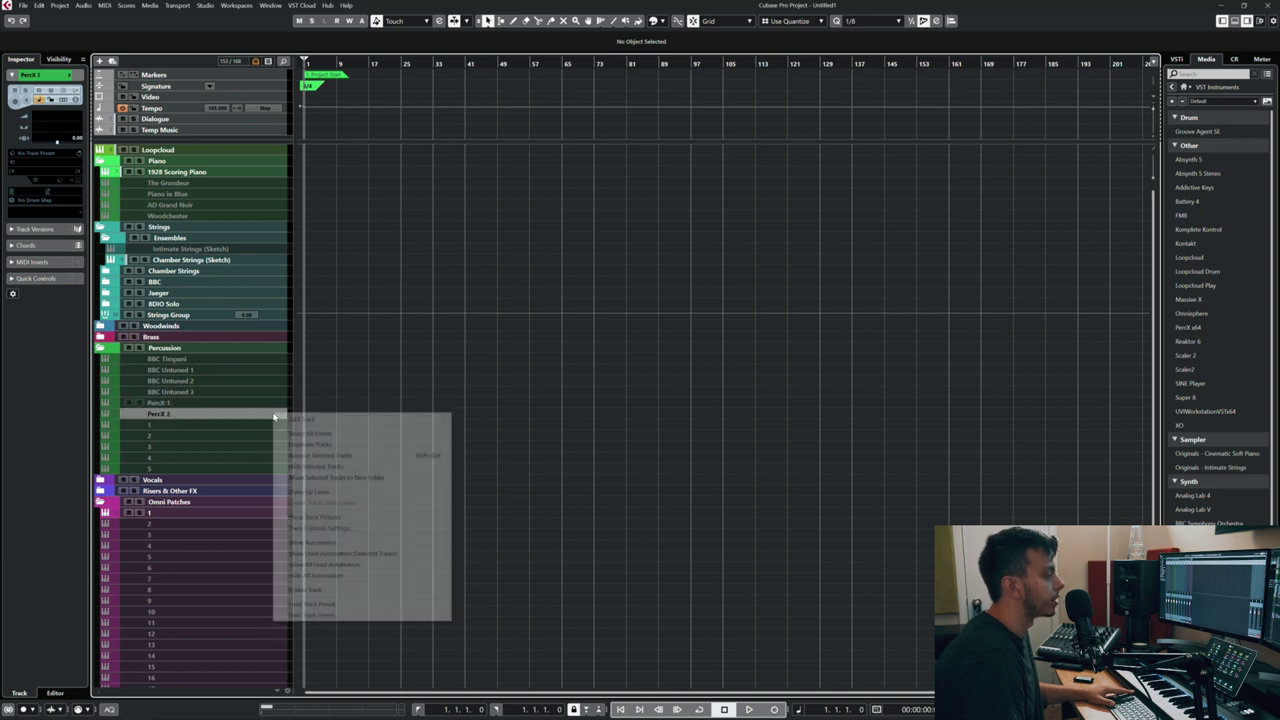
pyautogui.click(360, 589)
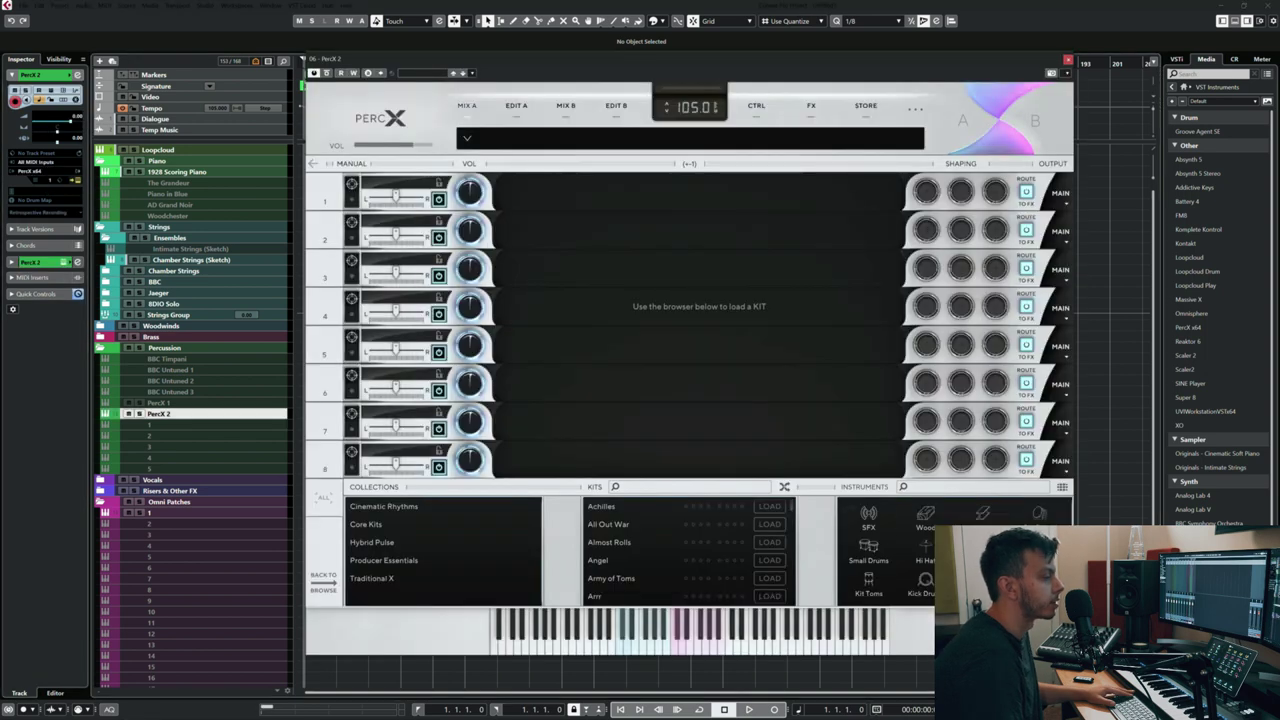
pyautogui.click(868, 548)
pyautogui.moveTo(871, 578); pyautogui.dragTo(615, 197)
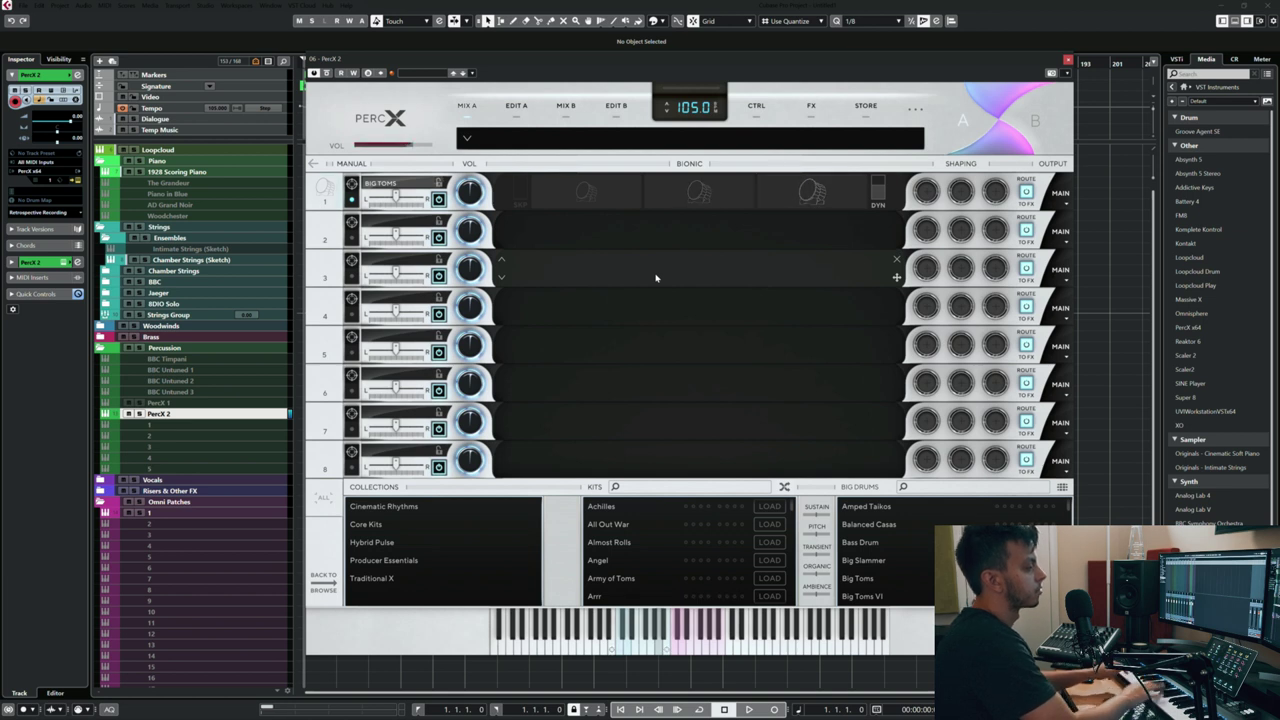
pyautogui.hotkey('ctrl', 'z')
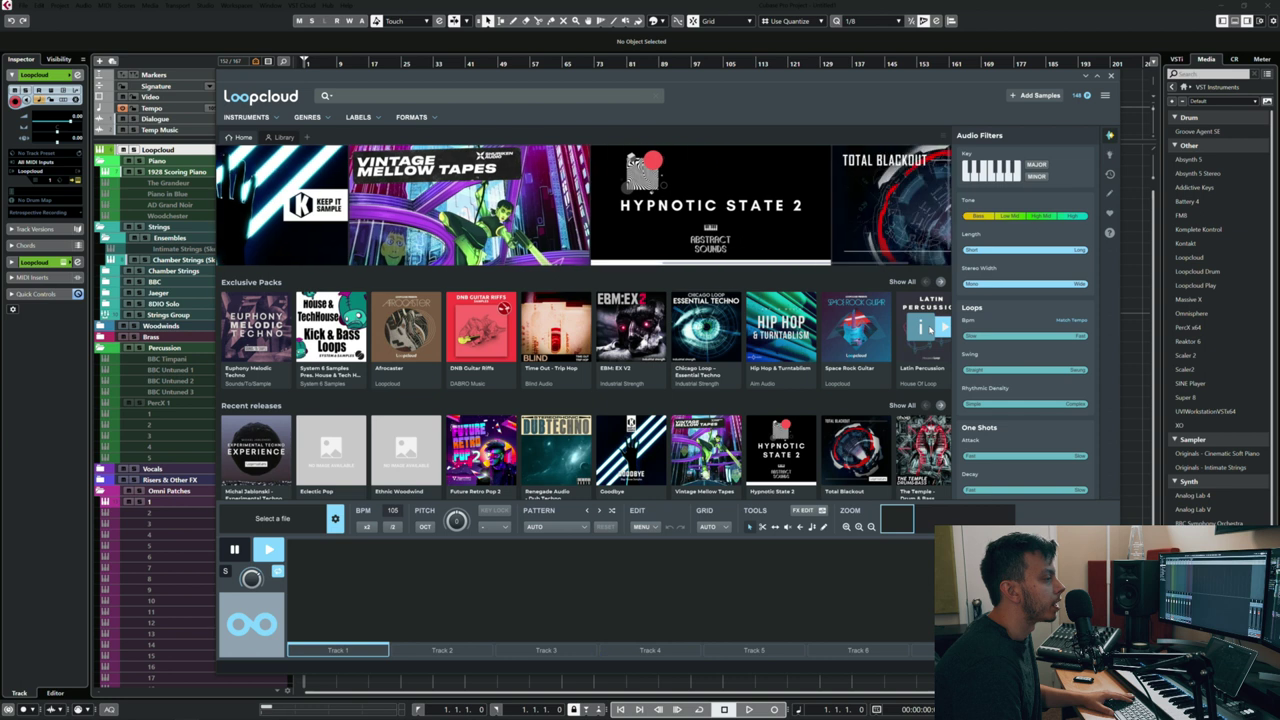
# Step: Filter Loopcloud by the Drum Kit instrument category and scroll through the loop results
pyautogui.moveTo(878, 79); pyautogui.dragTo(938, 75)
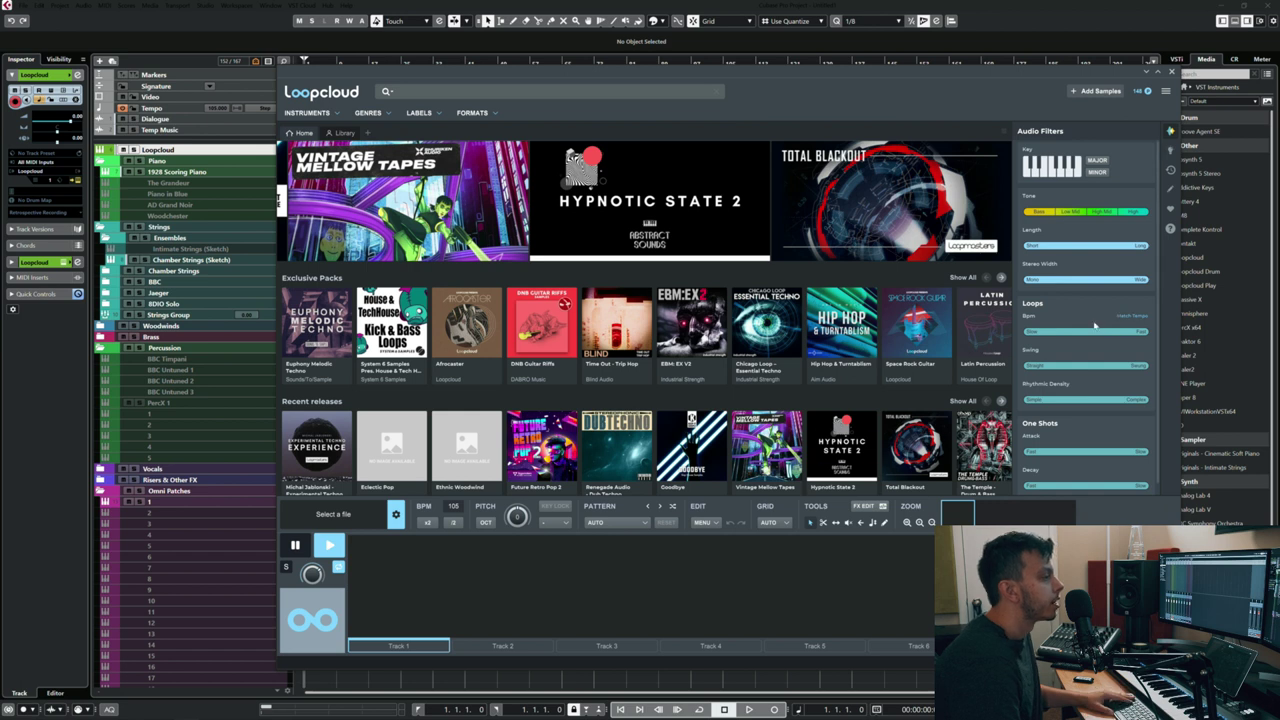
pyautogui.moveTo(890, 200)
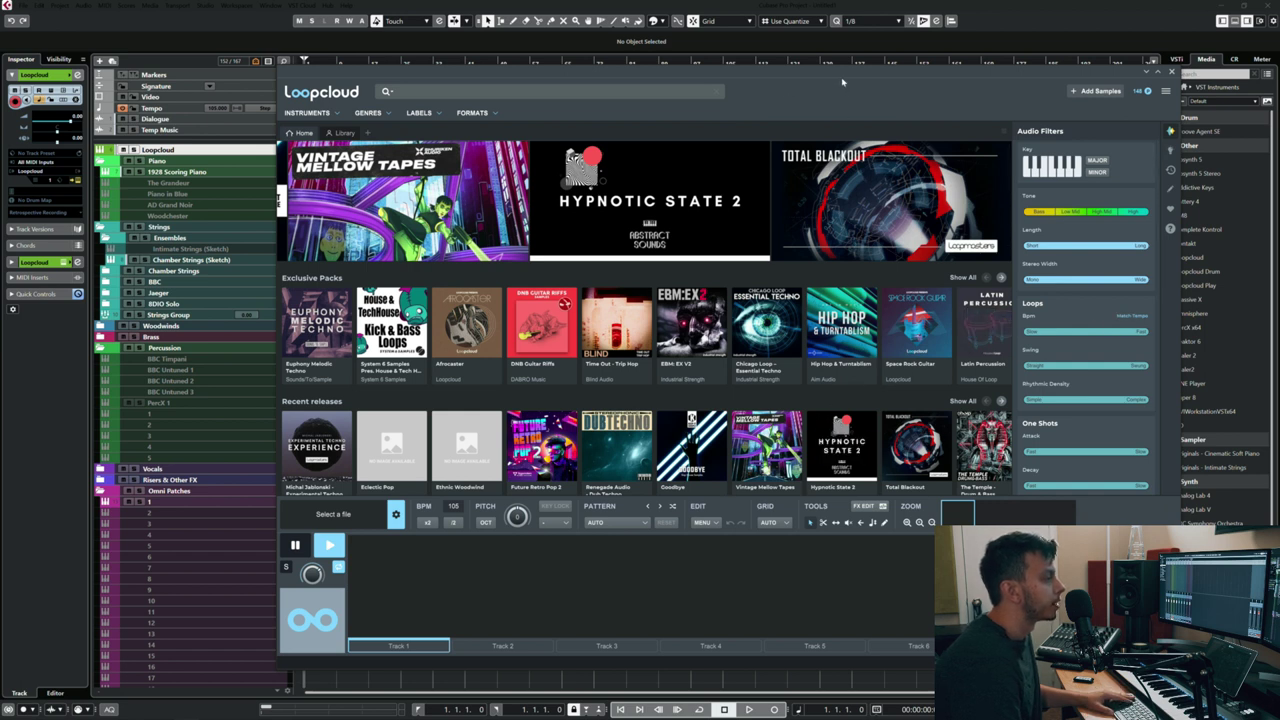
pyautogui.moveTo(835, 75); pyautogui.dragTo(848, 79)
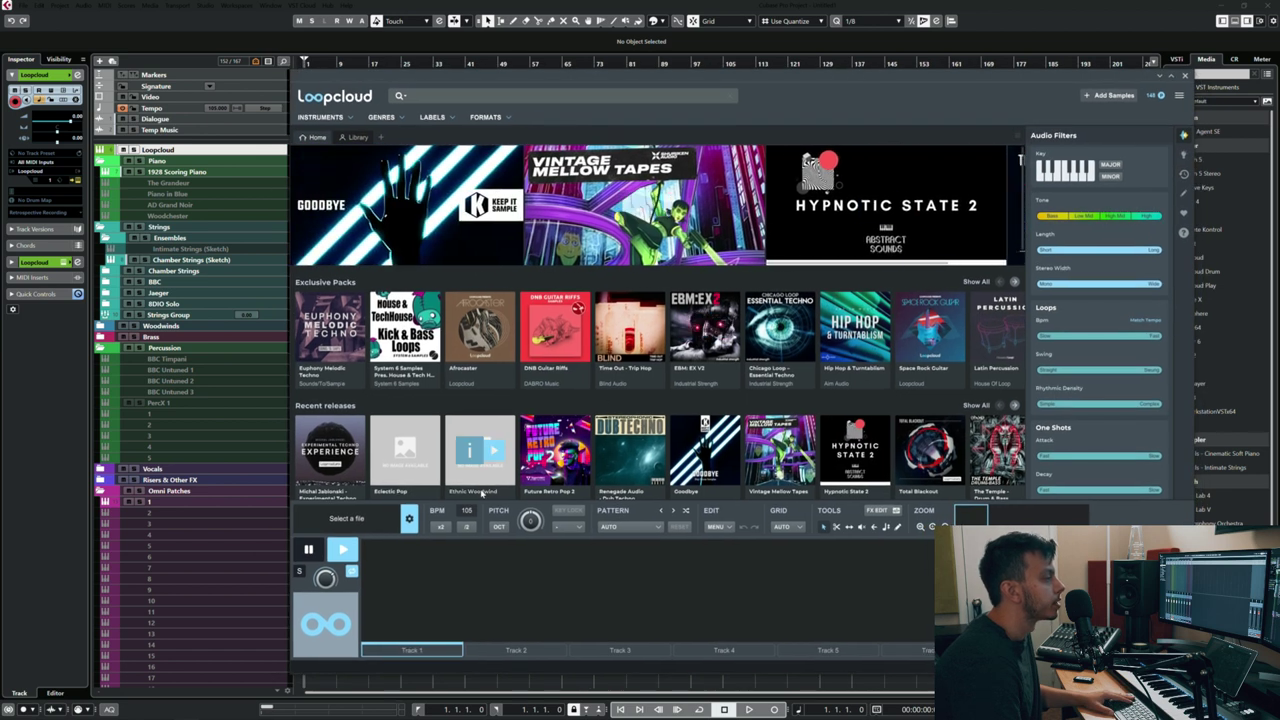
pyautogui.click(345, 119)
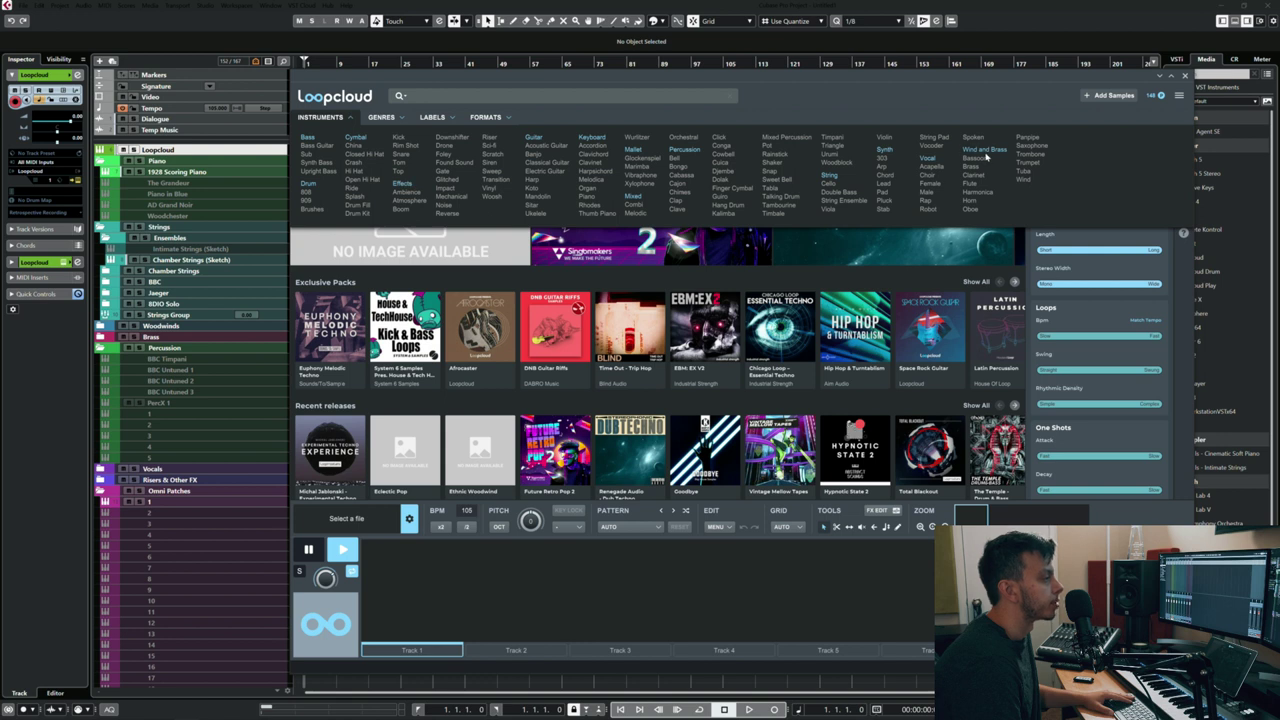
pyautogui.click(357, 213)
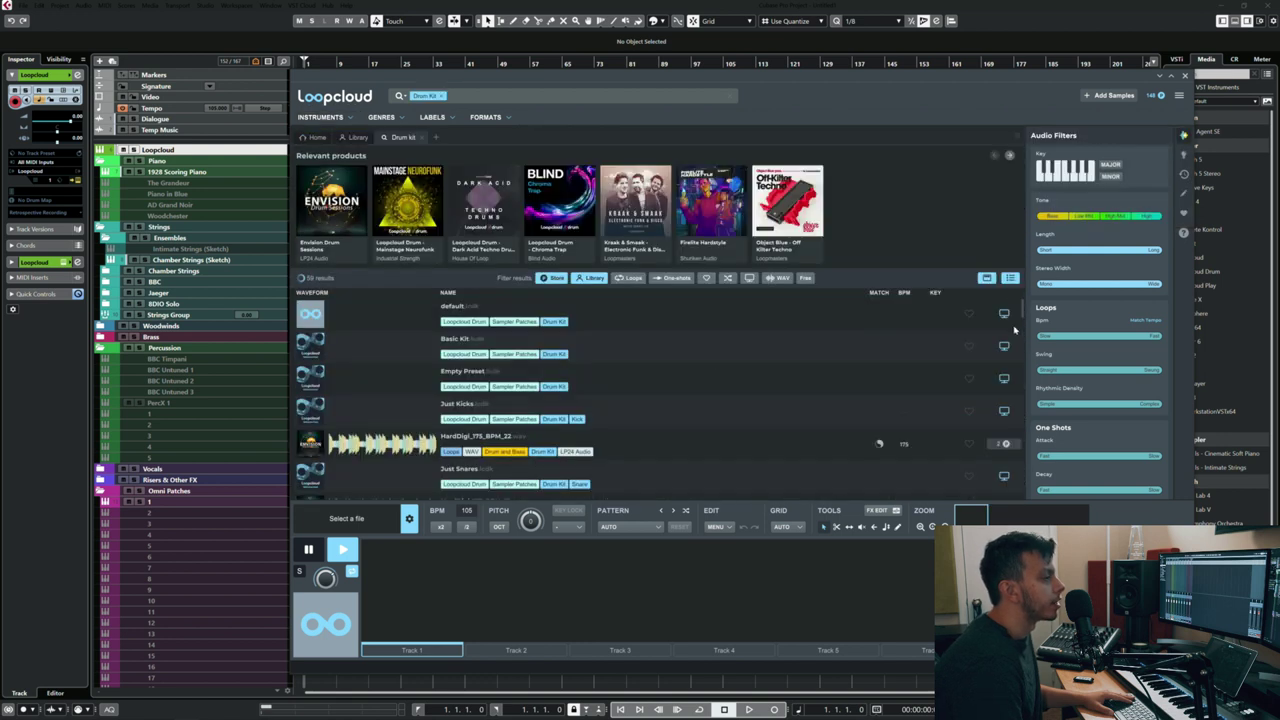
pyautogui.scroll(-5, 600, 420)
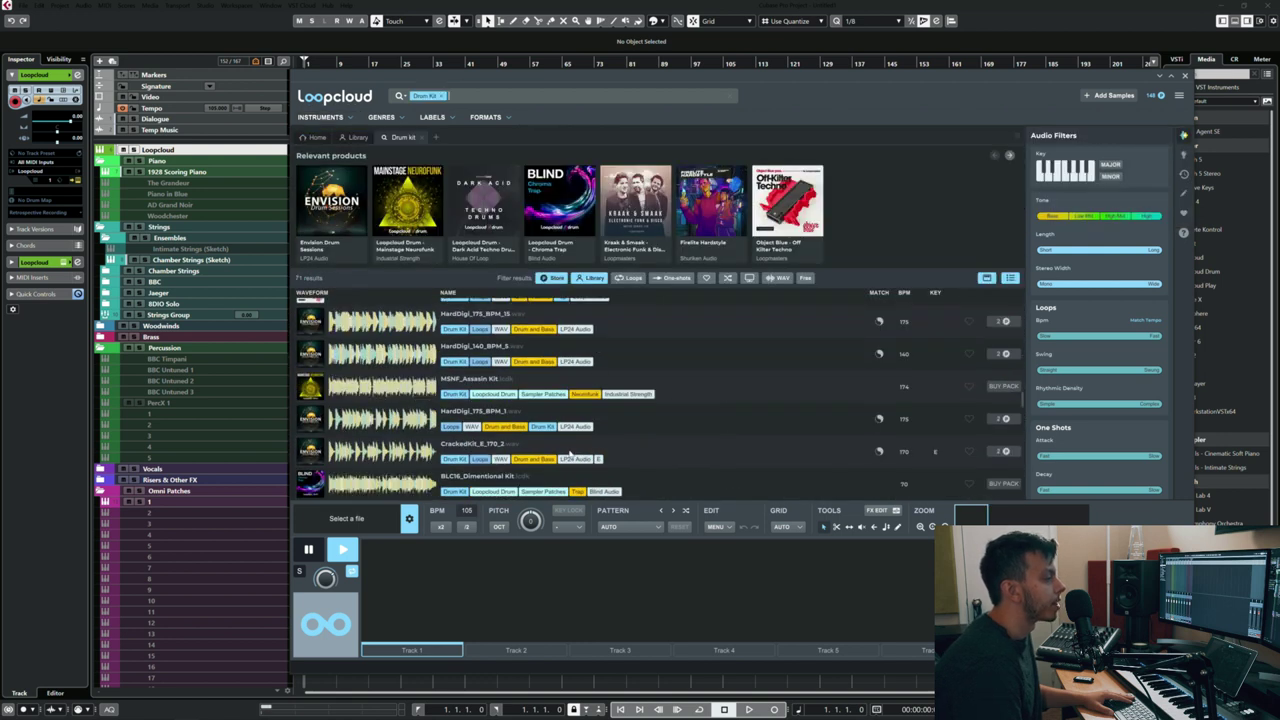
pyautogui.scroll(-5, 649, 418)
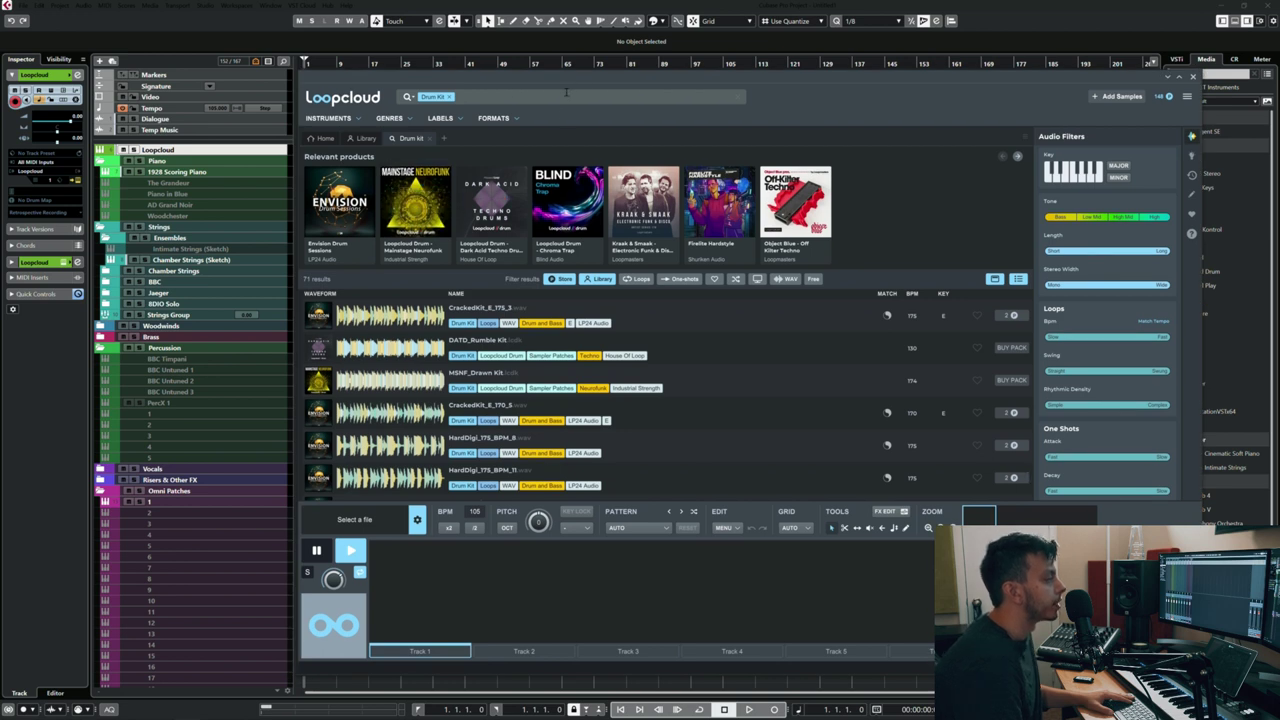
pyautogui.moveTo(592, 84); pyautogui.dragTo(544, 94)
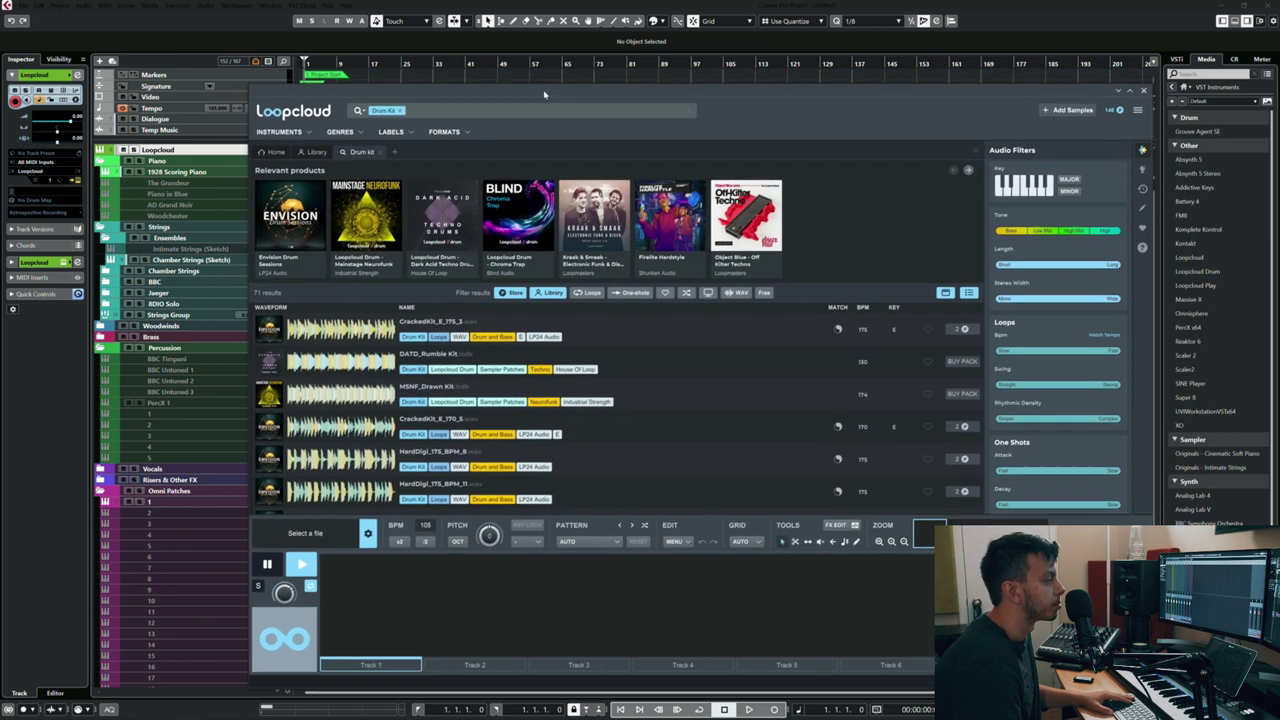
pyautogui.scroll(-3, 330, 420)
pyautogui.scroll(-3, 330, 420)
pyautogui.scroll(-2, 330, 420)
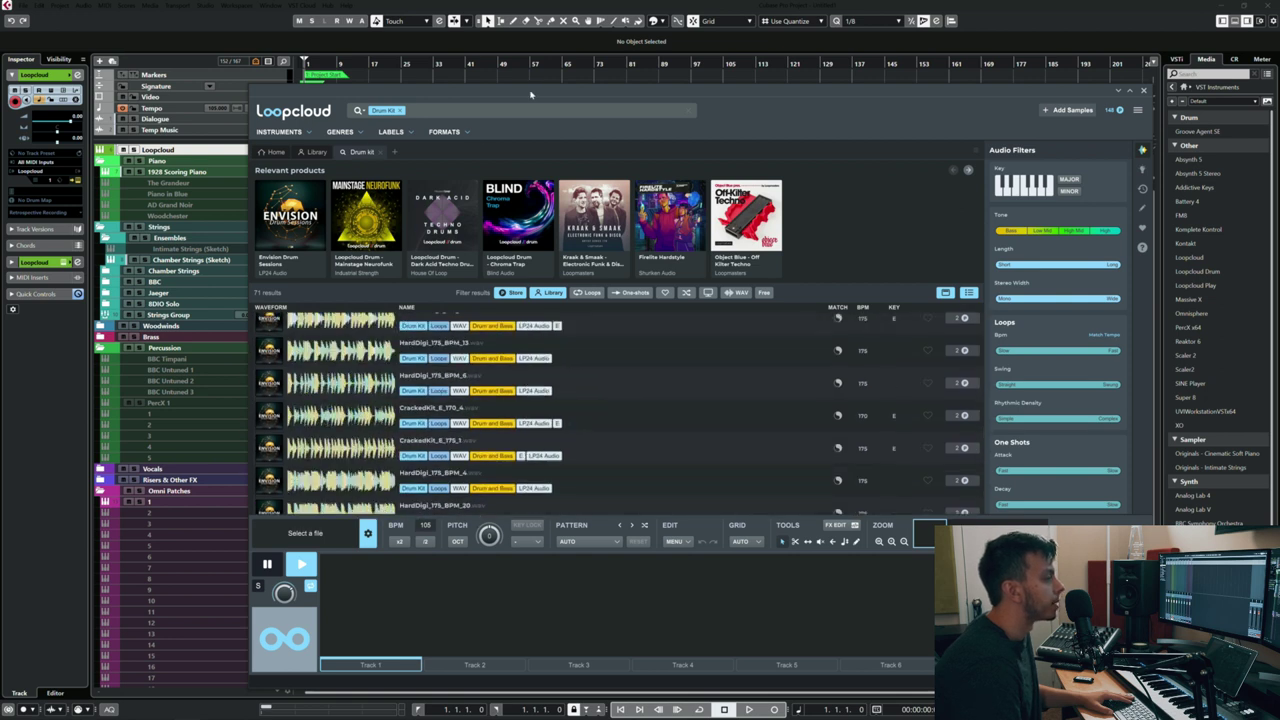
pyautogui.moveTo(557, 93); pyautogui.dragTo(627, 86)
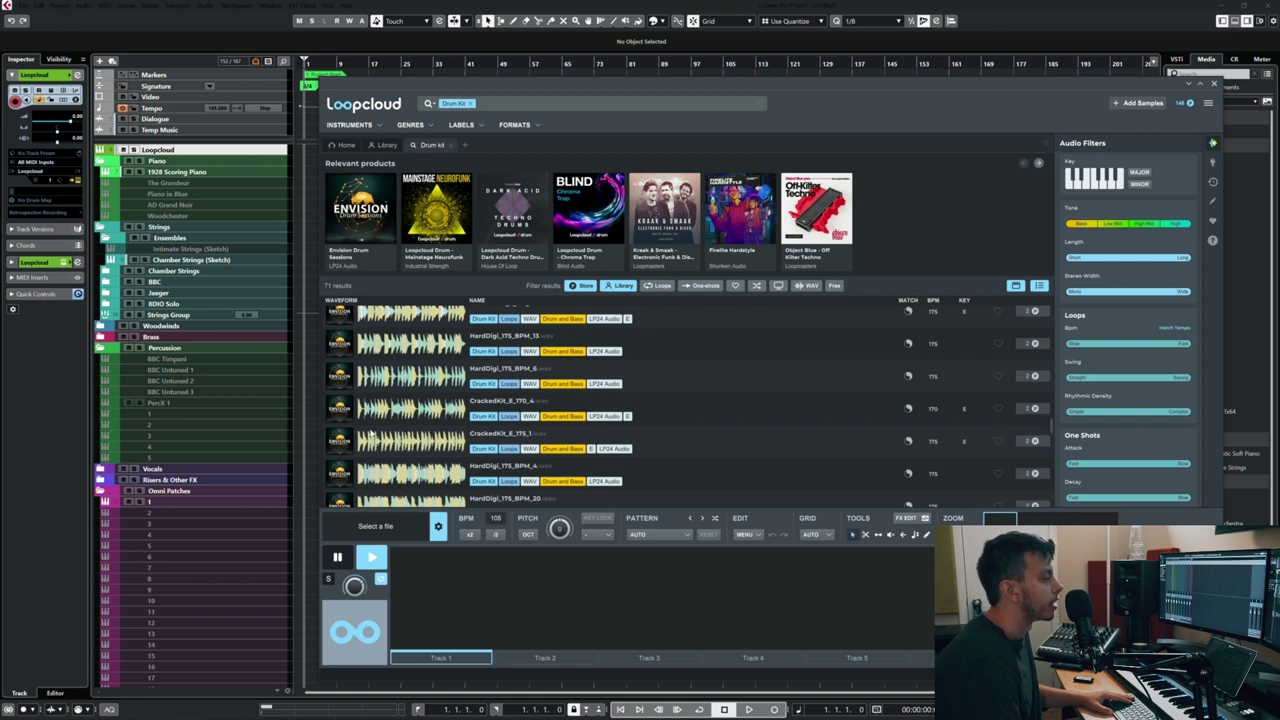
# Step: Preview the HardDigi_175_BPM_6 loop in Loopcloud's editor and shift the window aside
pyautogui.click(705, 376)
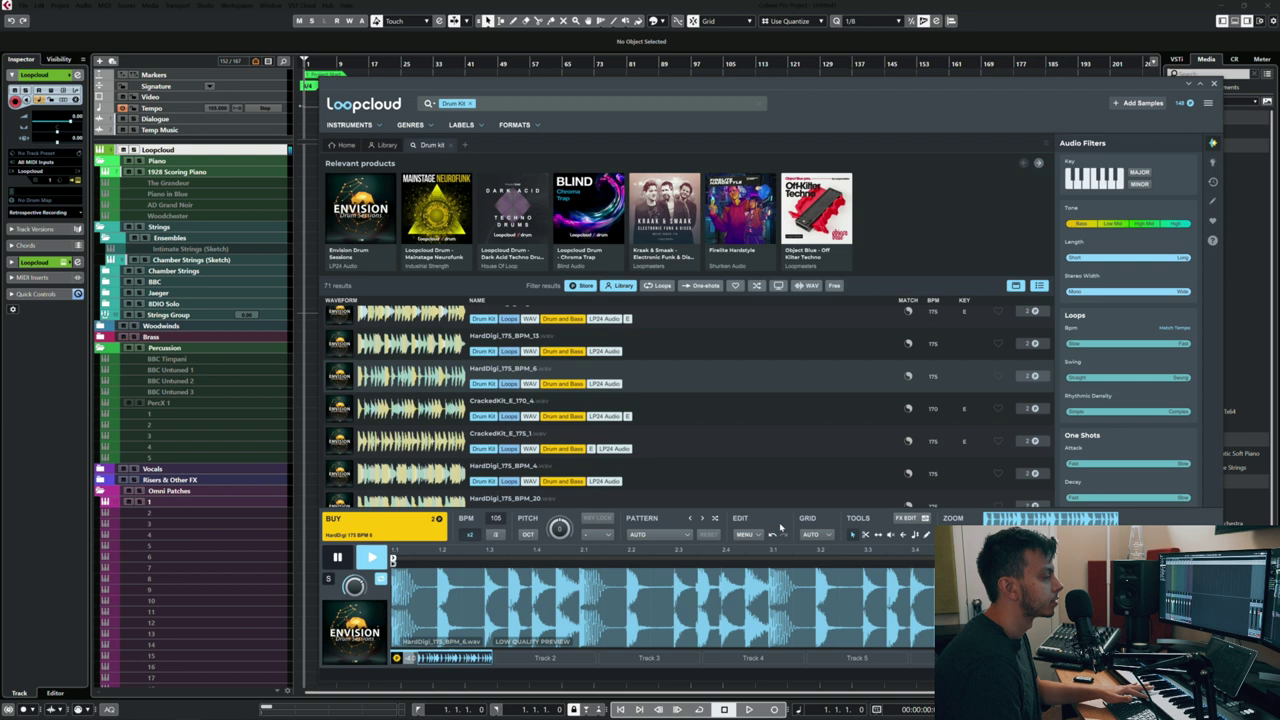
pyautogui.moveTo(755, 88); pyautogui.dragTo(907, 67)
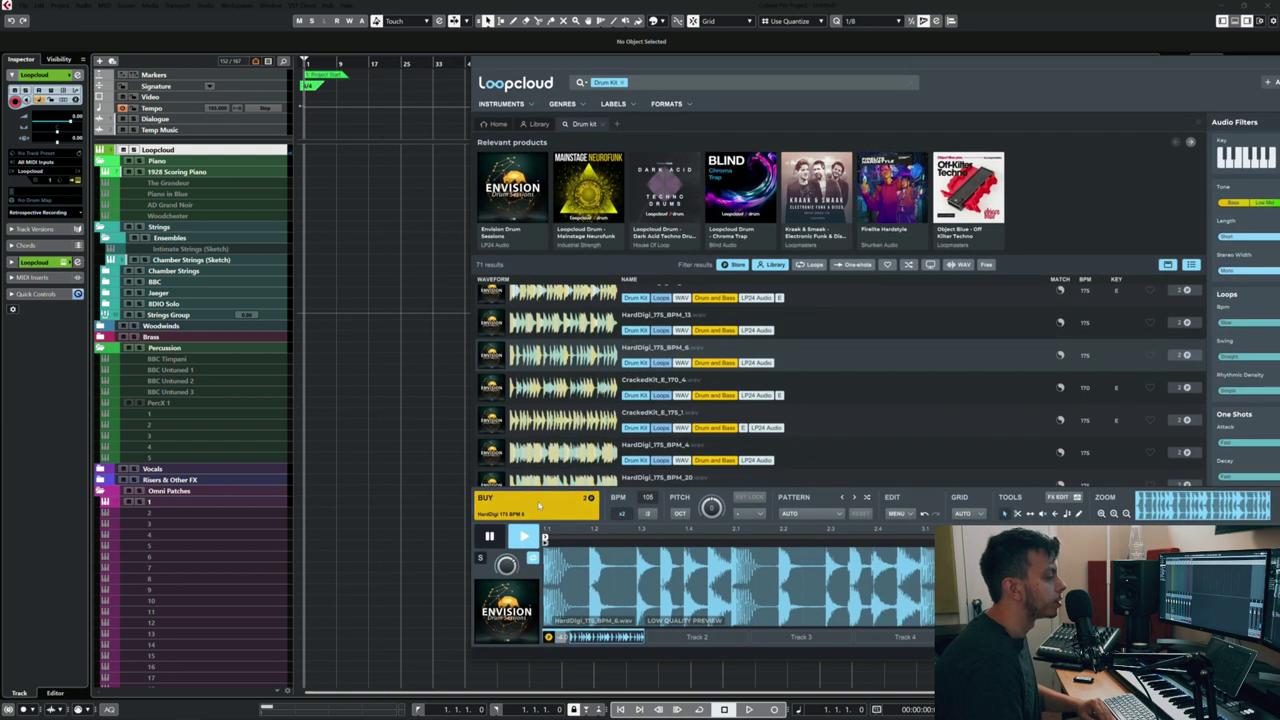
pyautogui.moveTo(1250, 65); pyautogui.dragTo(1029, 78)
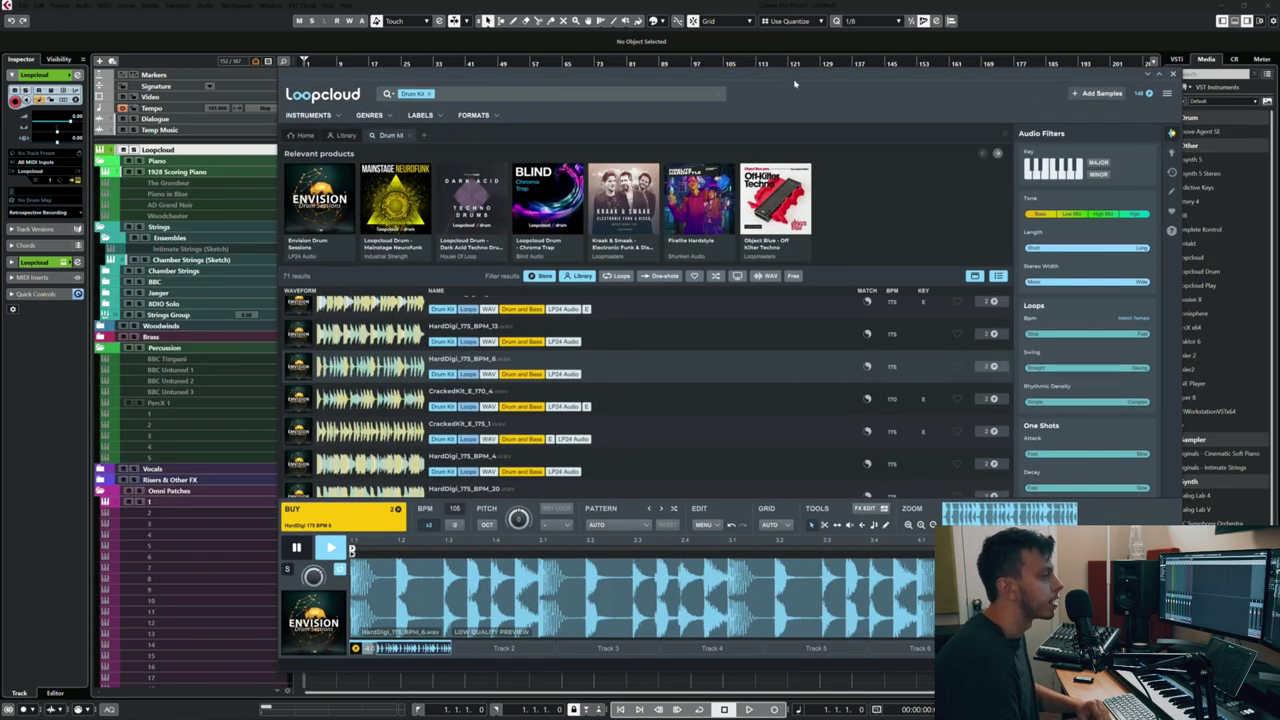
pyautogui.moveTo(794, 76); pyautogui.dragTo(989, 74)
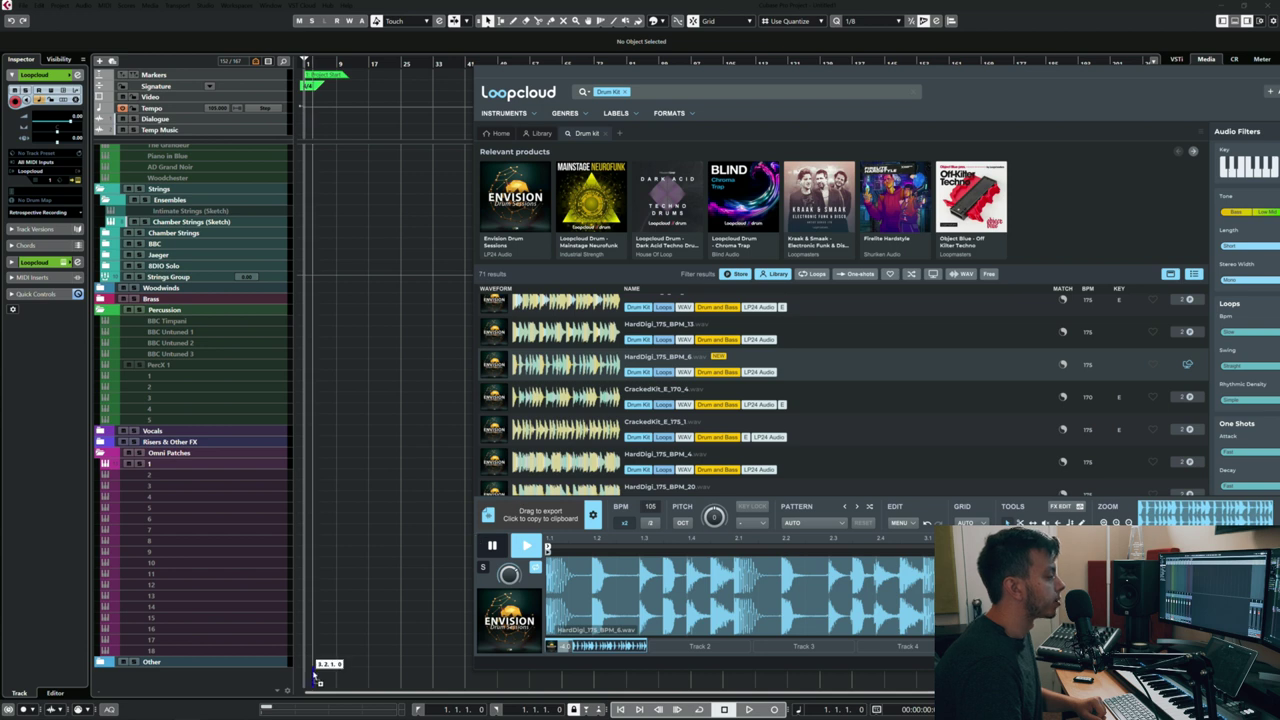
# Step: Import the HardDigi loop as a new audio track and play the project
pyautogui.moveTo(314, 678); pyautogui.dragTo(349, 634)
pyautogui.click(724, 451)
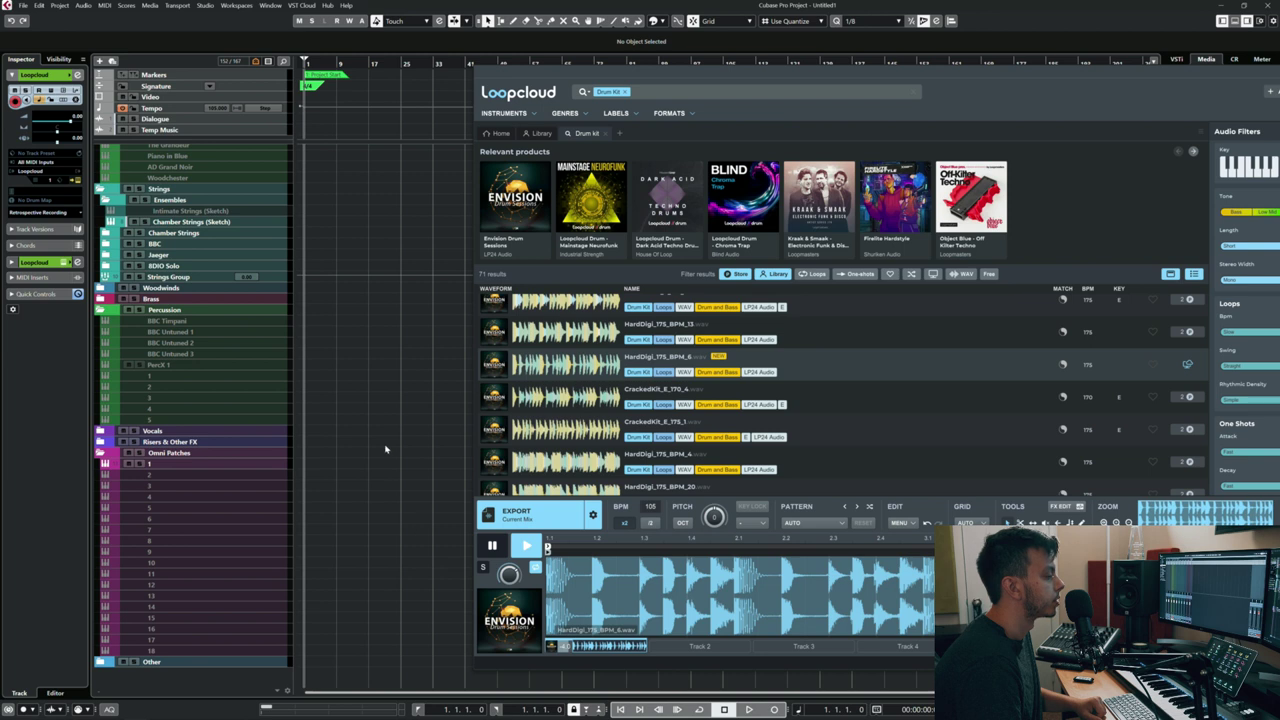
pyautogui.keyDown('ctrl'); pyautogui.scroll(5, 337, 423); pyautogui.keyUp('ctrl')
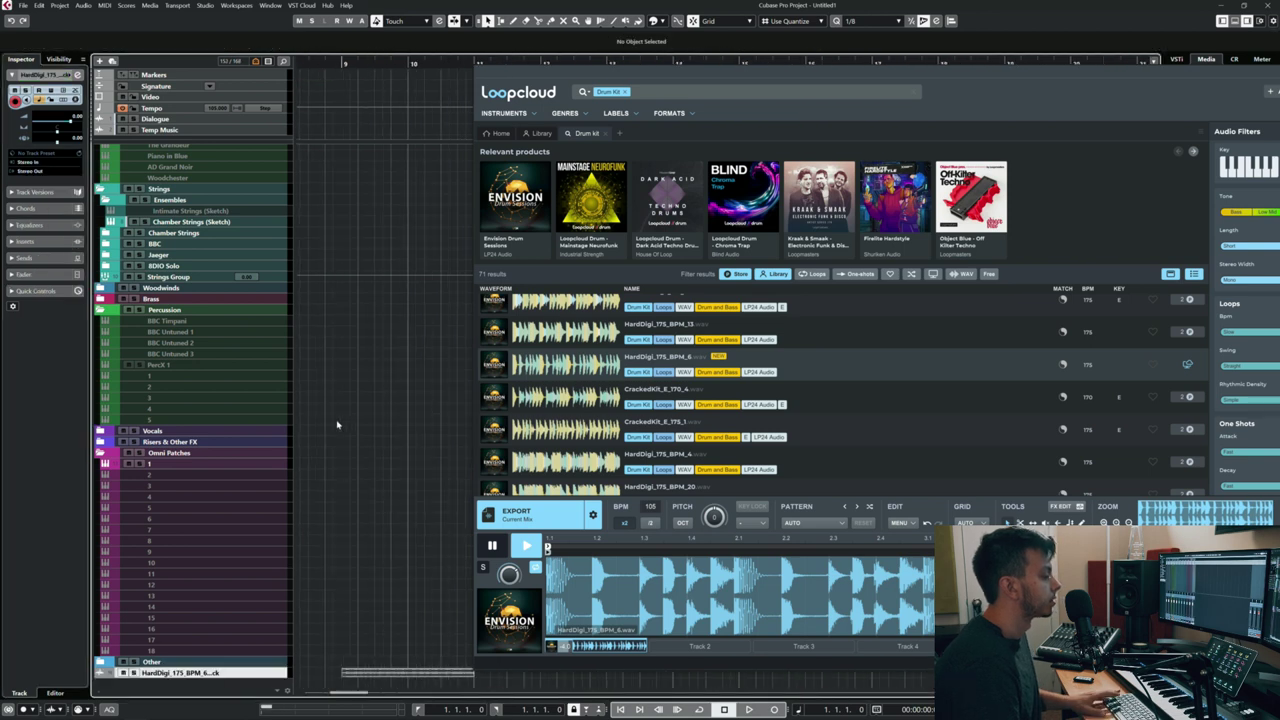
pyautogui.click(352, 55)
pyautogui.press('space')
# Step: Stop playback and reopen the full Loopcloud app from the plugin
pyautogui.moveTo(699, 77)
pyautogui.mouseDown()
pyautogui.moveTo(949, 93)
pyautogui.moveTo(985, 75)
pyautogui.mouseUp()
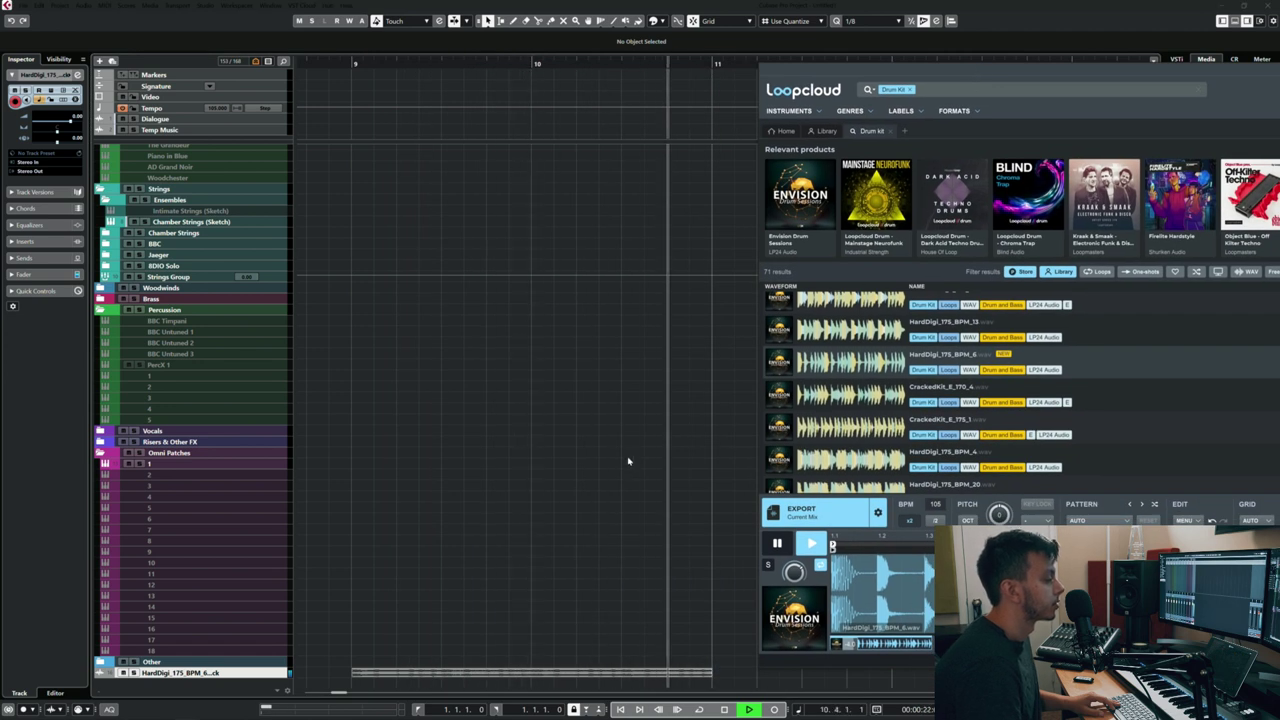
pyautogui.click(664, 444)
pyautogui.press('space')
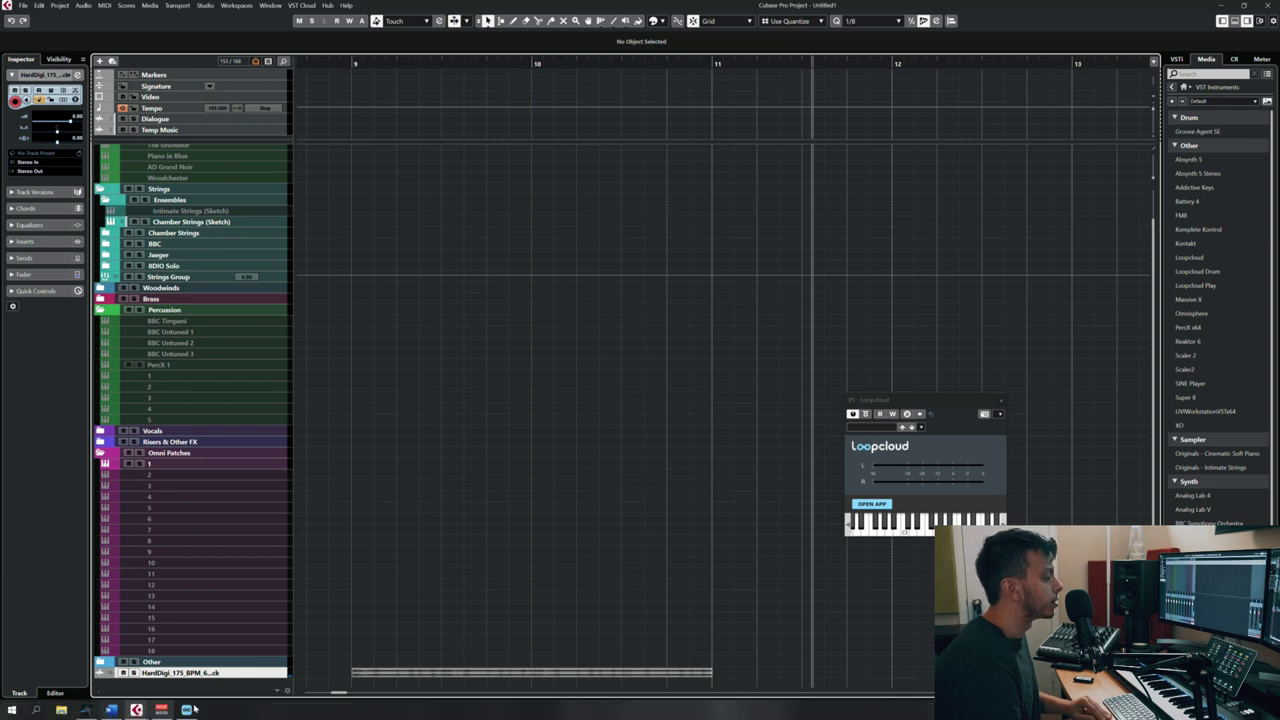
pyautogui.click(871, 503)
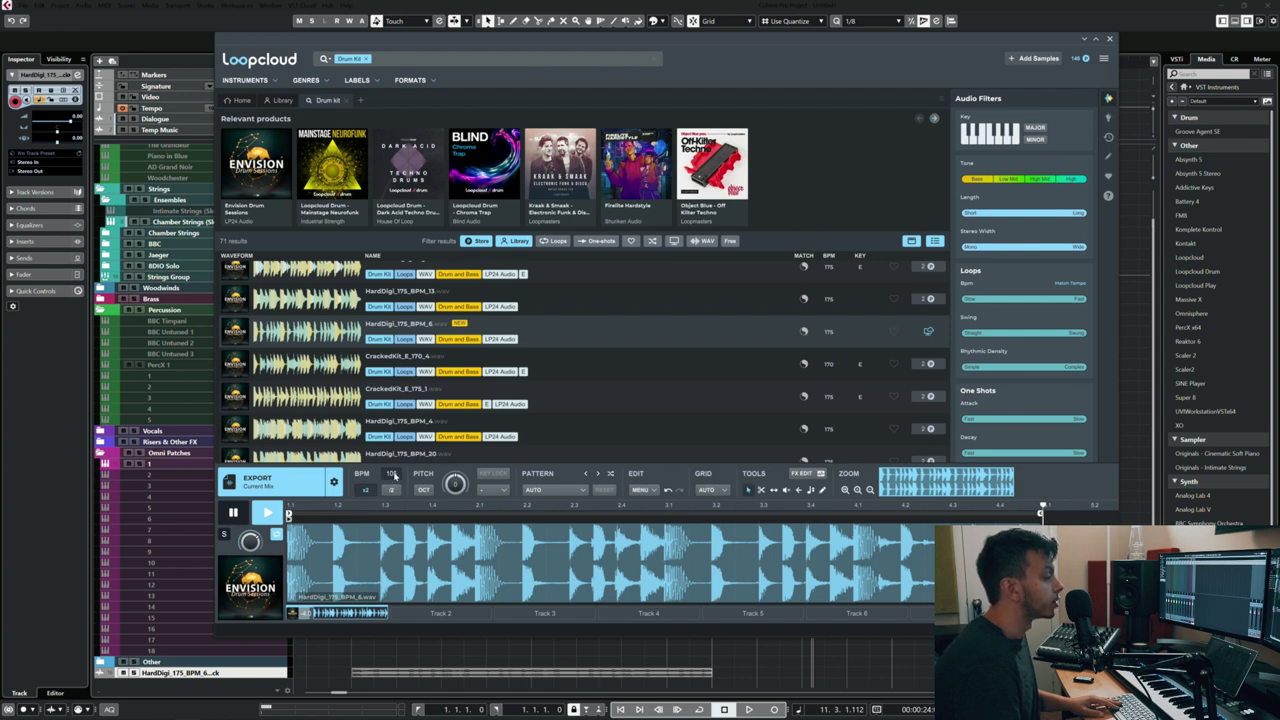
# Step: Apply the Techno Lead 1 pattern to the loop, then switch to Simple Bass 5
pyautogui.moveTo(1116, 454); pyautogui.dragTo(1146, 457)
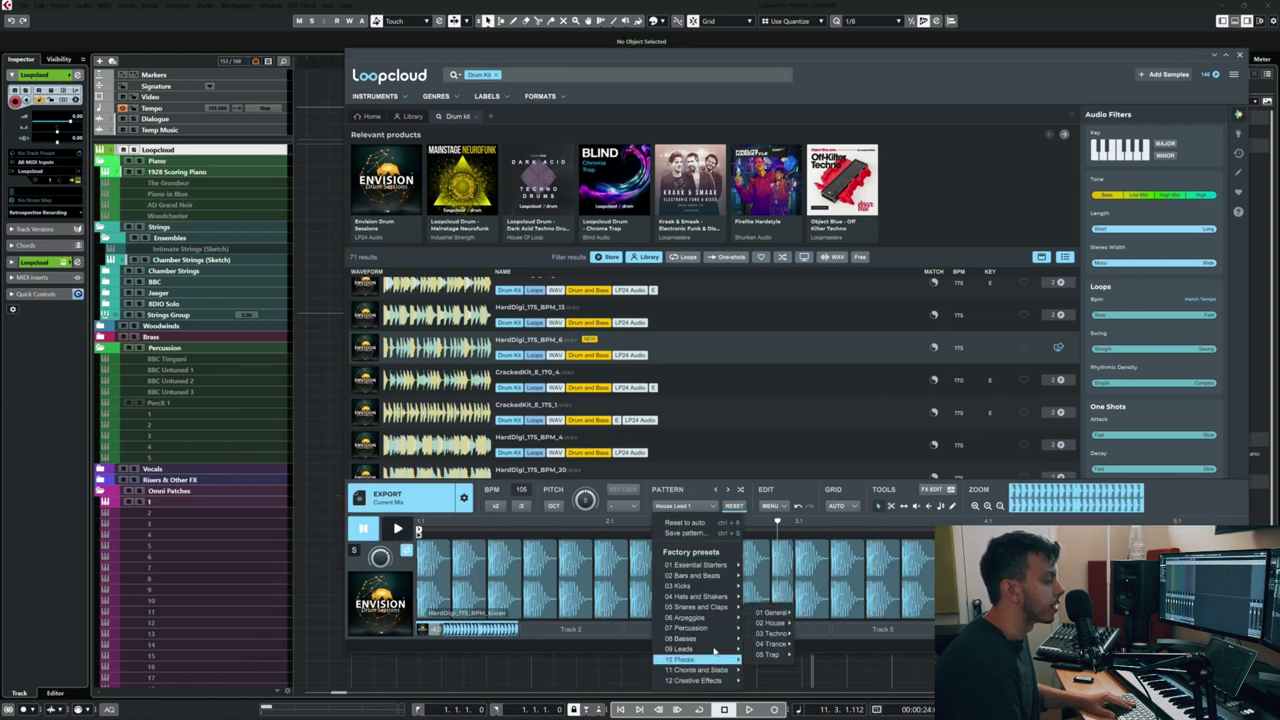
pyautogui.moveTo(690, 649)
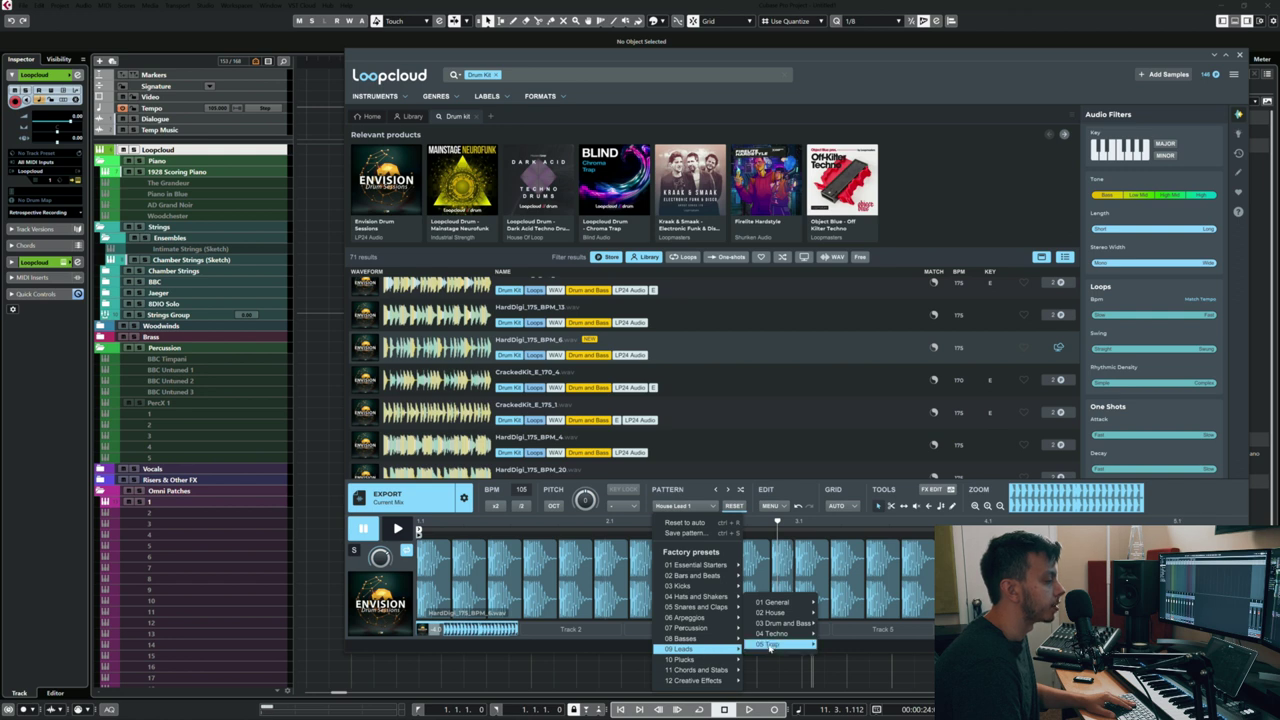
pyautogui.moveTo(773, 634)
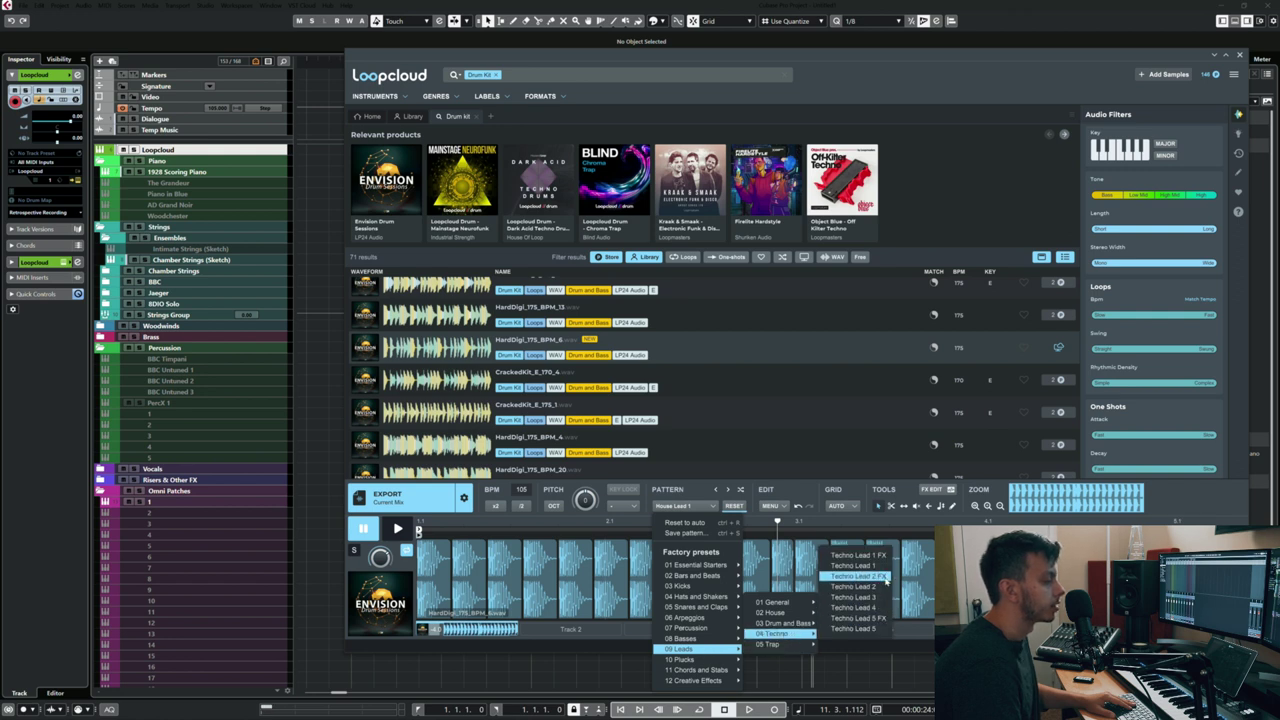
pyautogui.click(880, 567)
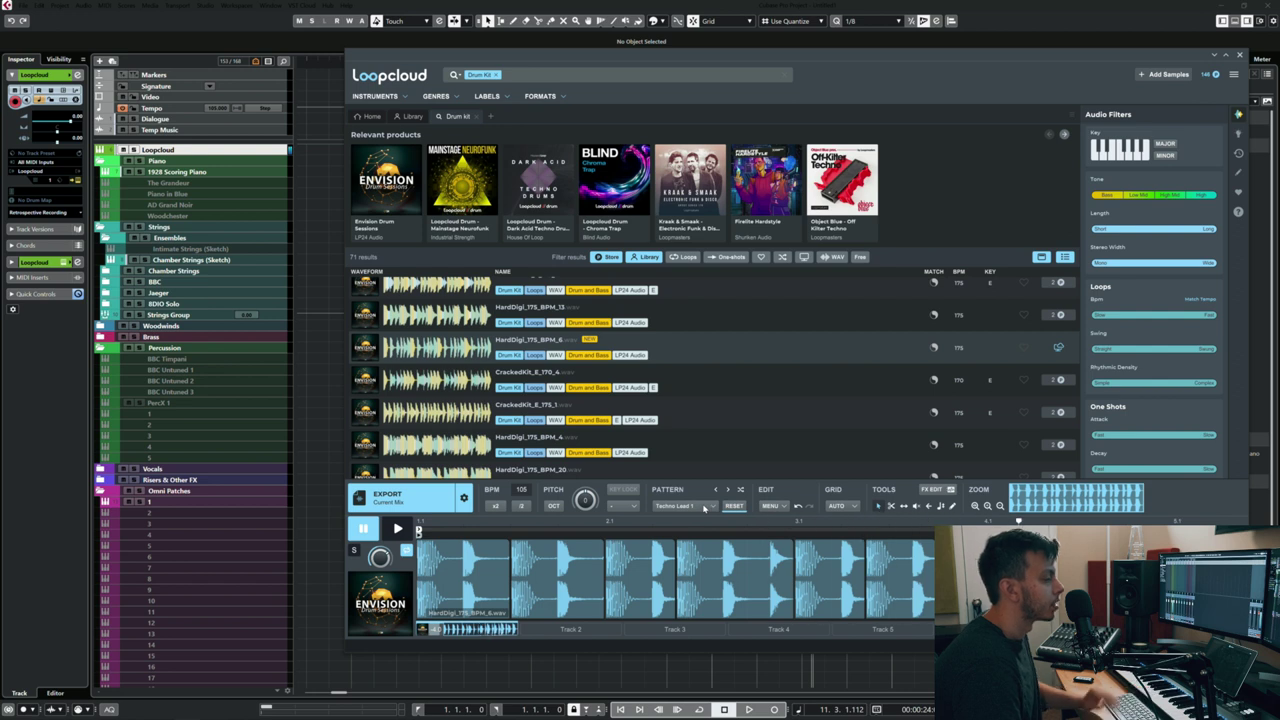
pyautogui.click(704, 507)
pyautogui.moveTo(697, 628)
pyautogui.click(850, 556)
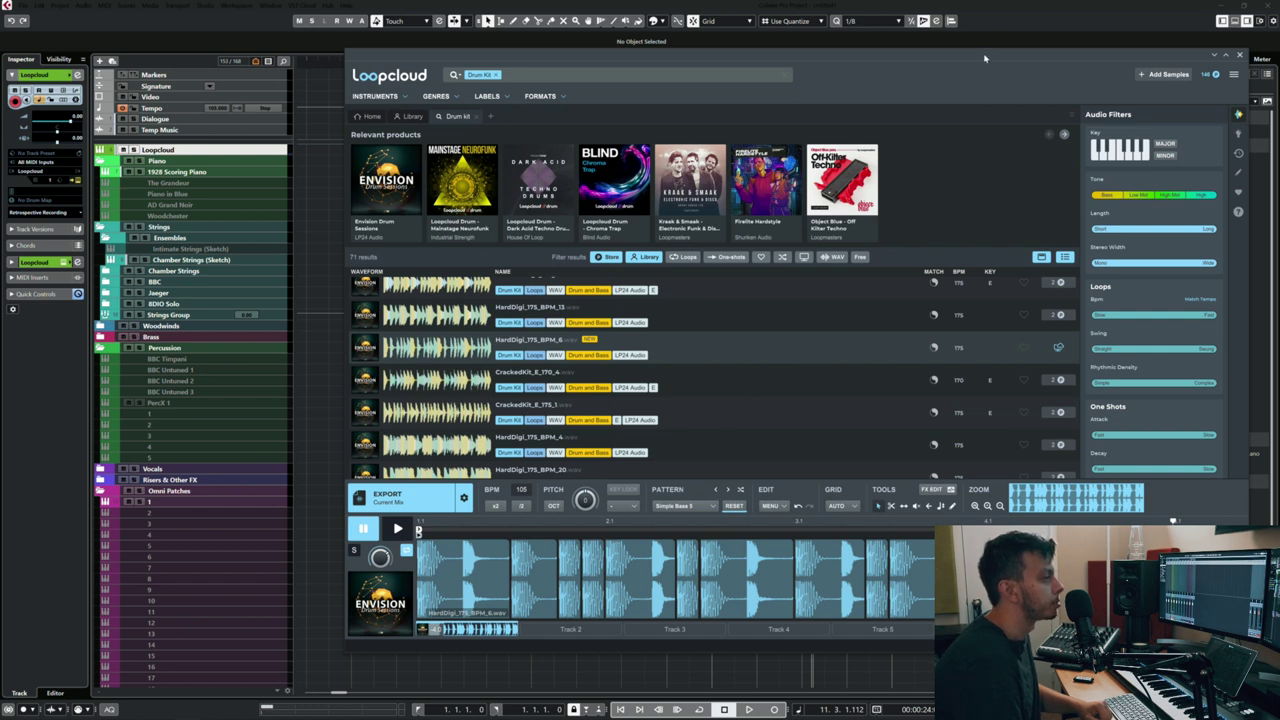
pyautogui.moveTo(984, 58); pyautogui.dragTo(911, 64)
pyautogui.scroll(-3, 726, 401)
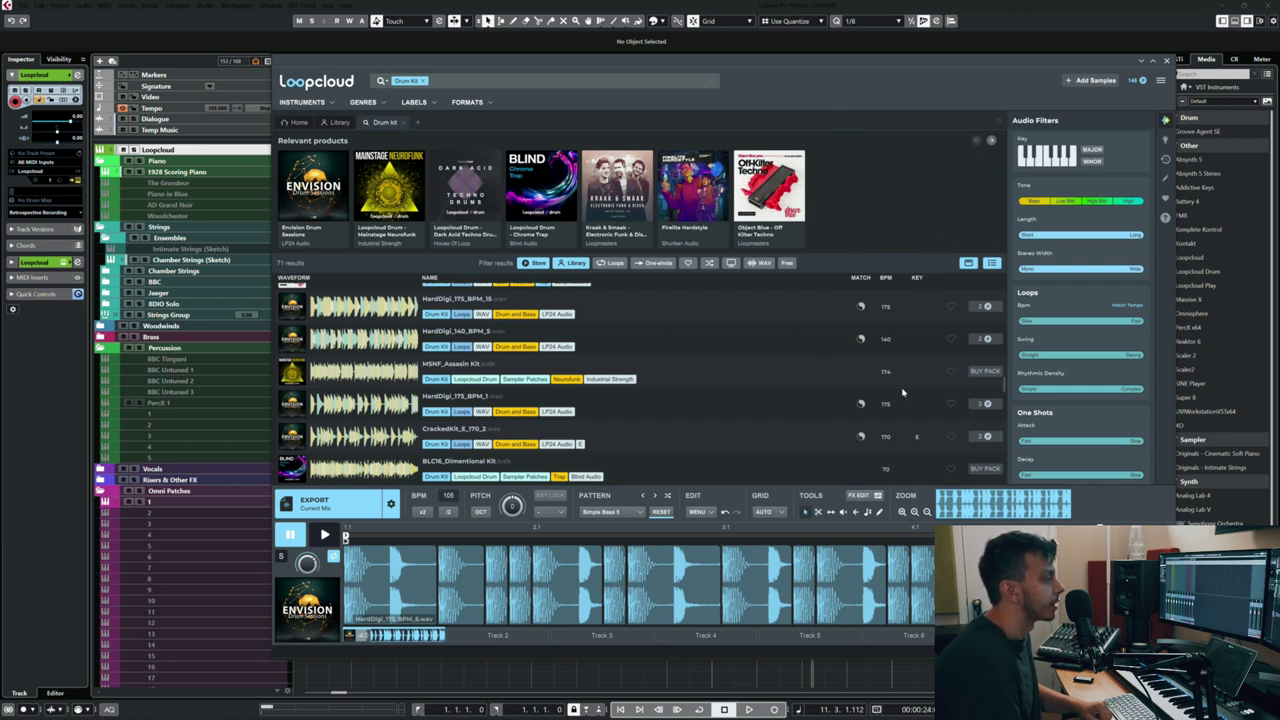
# Step: Preview the HS1_120_Am_GetAway_Lead acapella from Loopcloud's Acapella instruments, with its pattern reset to auto
pyautogui.click(406, 123)
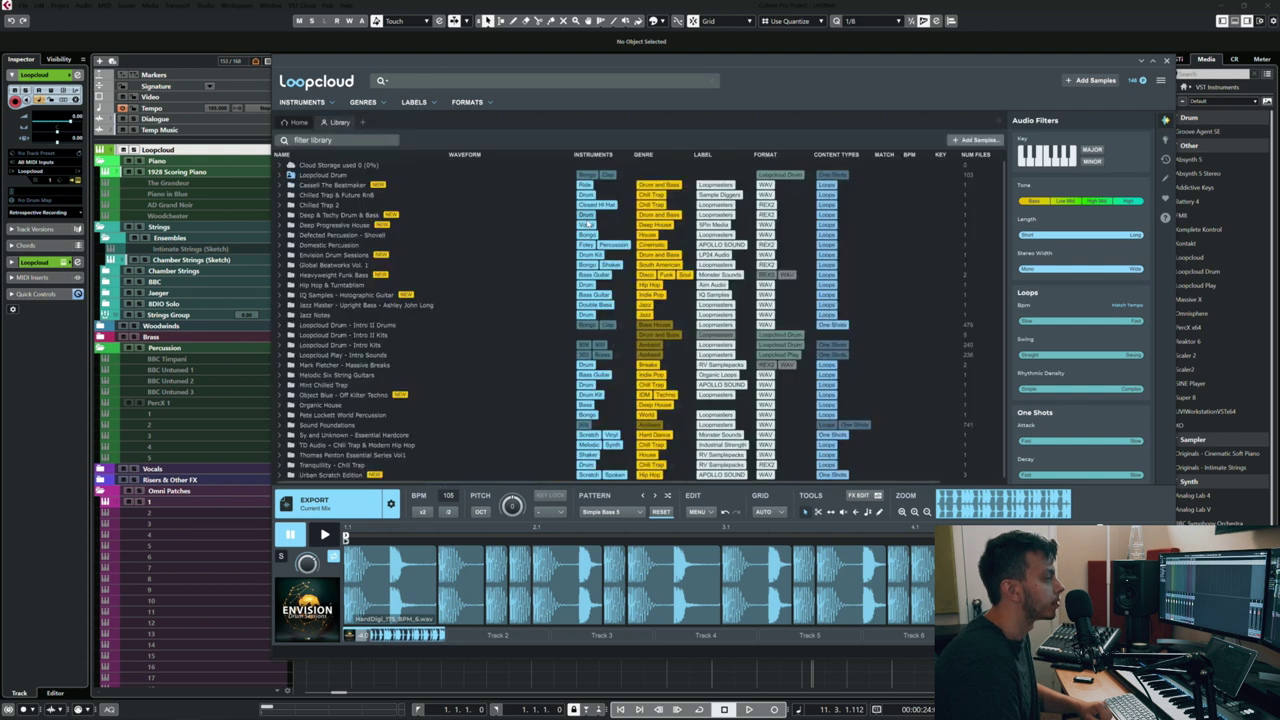
pyautogui.click(298, 122)
pyautogui.moveTo(302, 102)
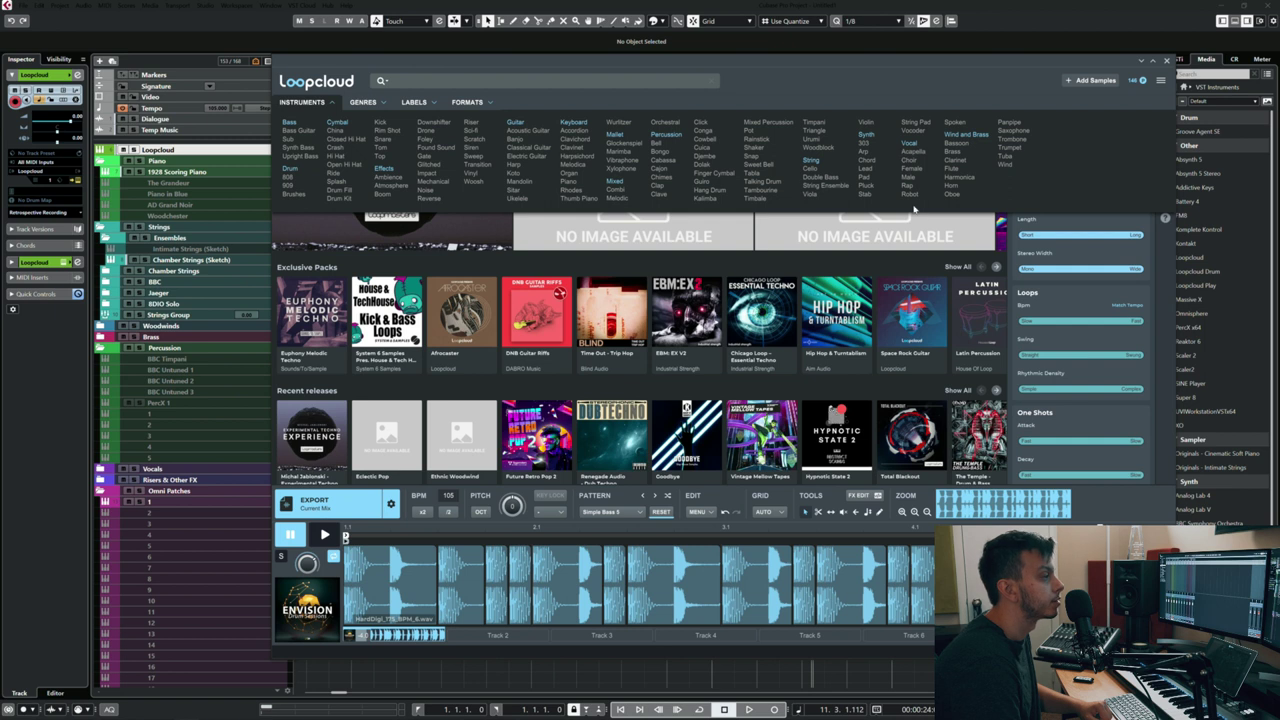
pyautogui.click(916, 152)
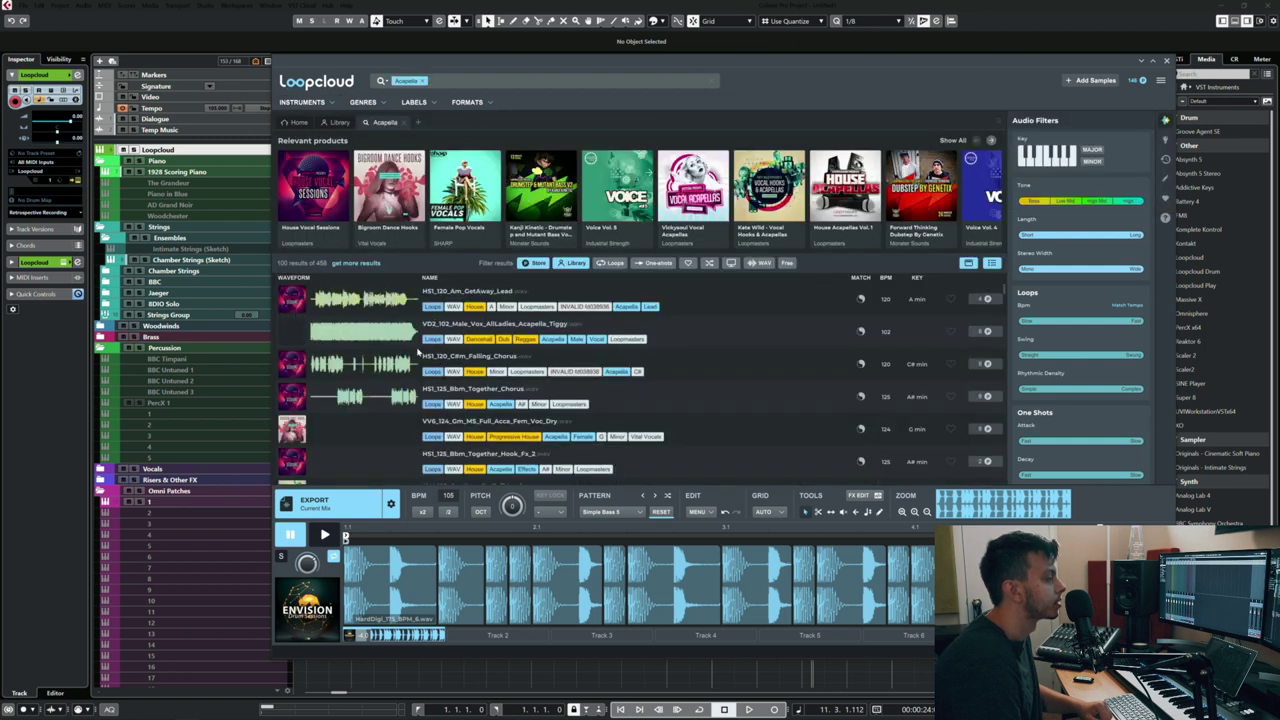
pyautogui.click(379, 297)
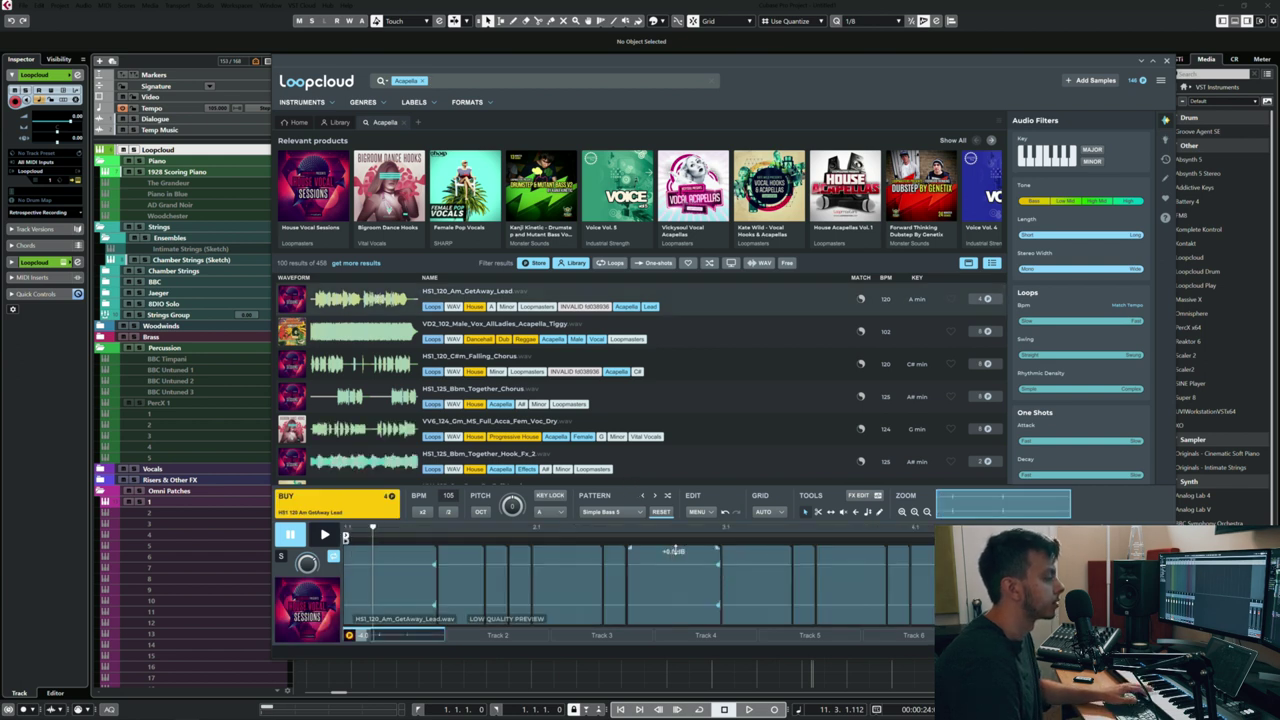
pyautogui.click(632, 512)
pyautogui.click(612, 528)
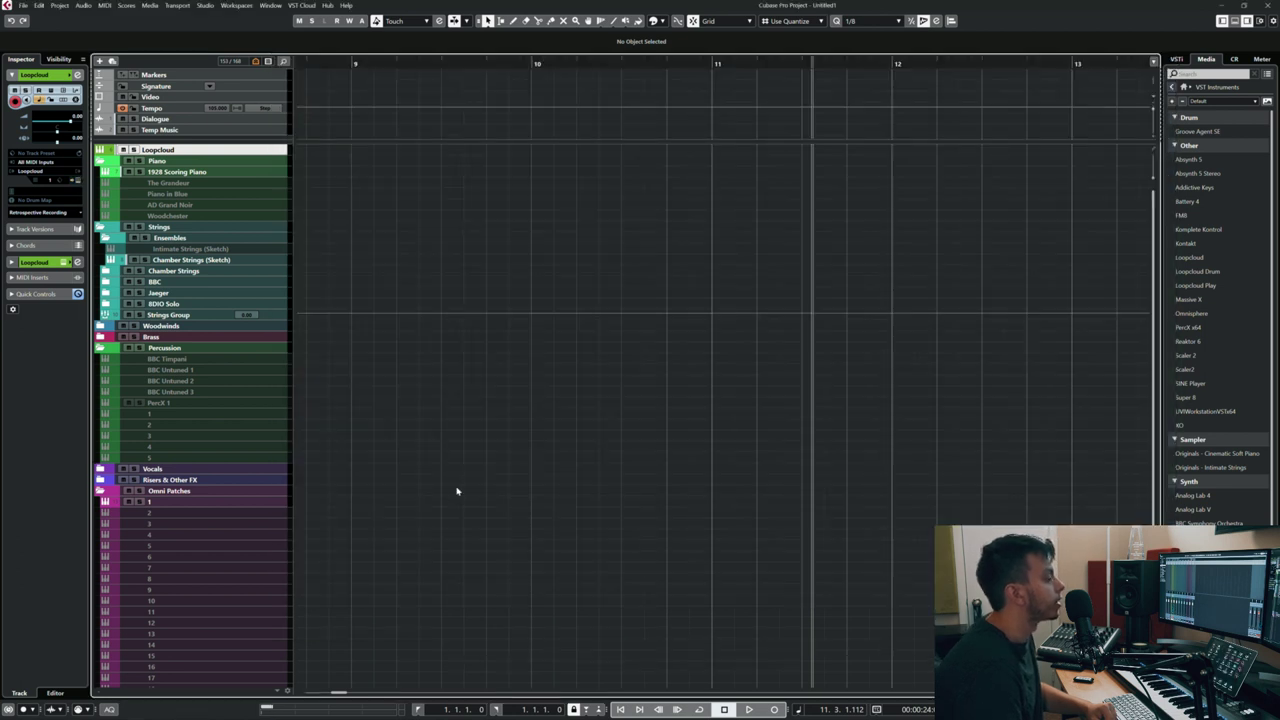
# Step: Select the first Omni Patches track and bring up Omnisphere's full-size patch browser
pyautogui.scroll(-2, 226, 473)
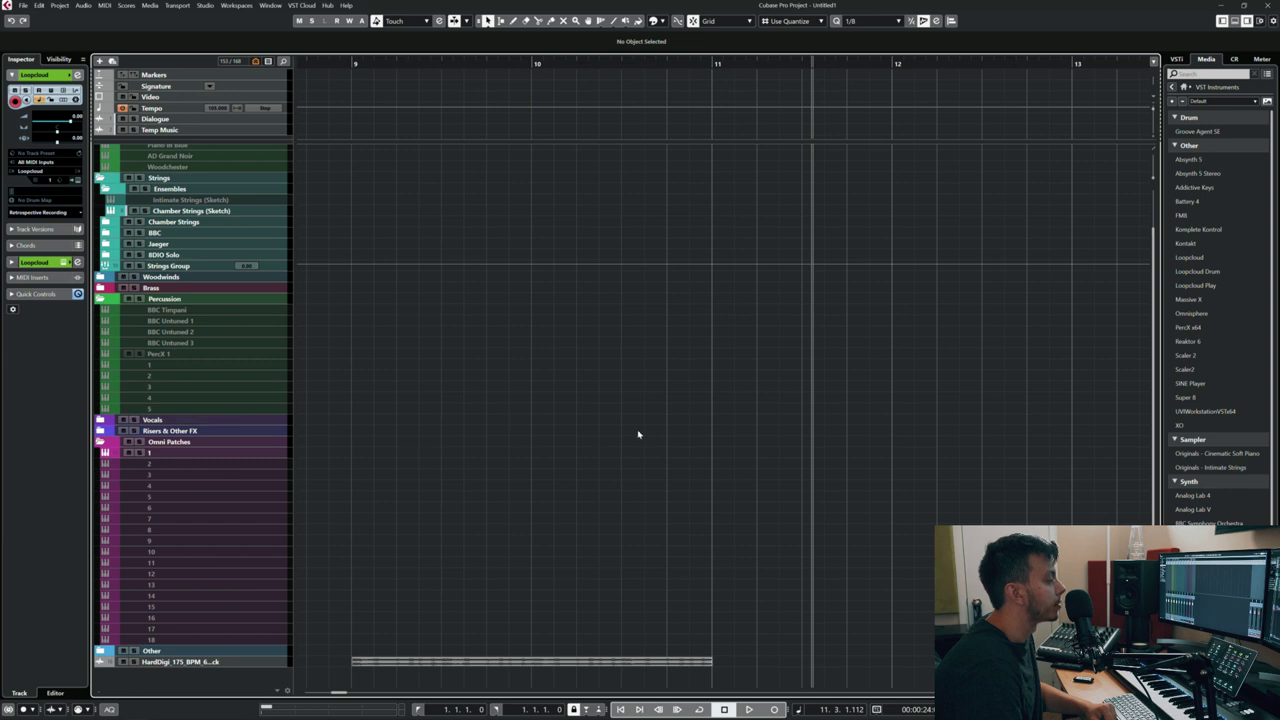
pyautogui.click(274, 455)
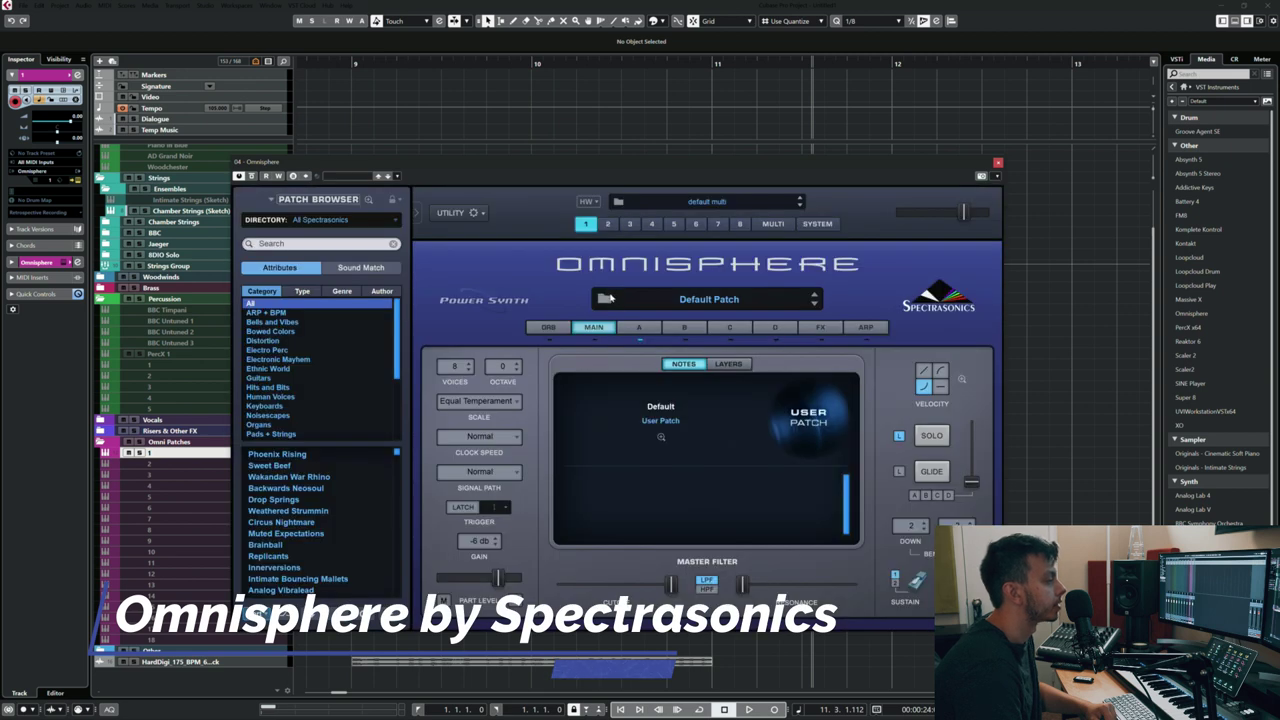
pyautogui.click(608, 297)
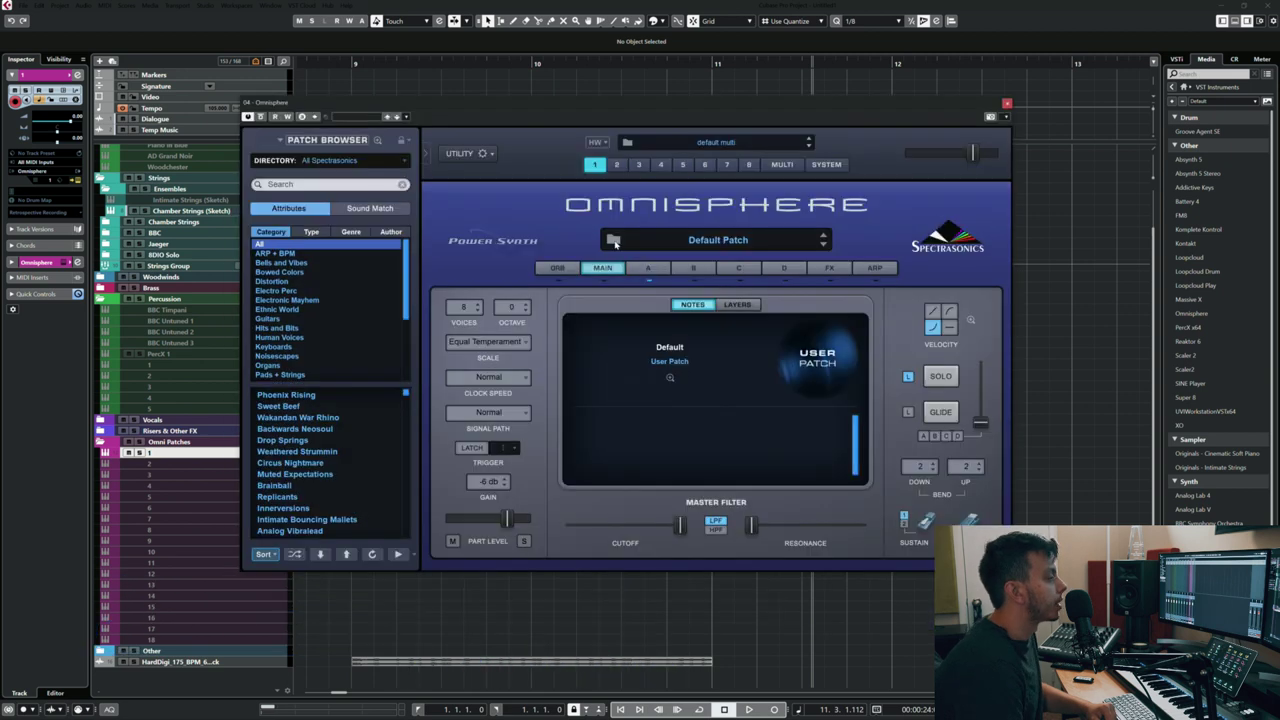
pyautogui.click(613, 241)
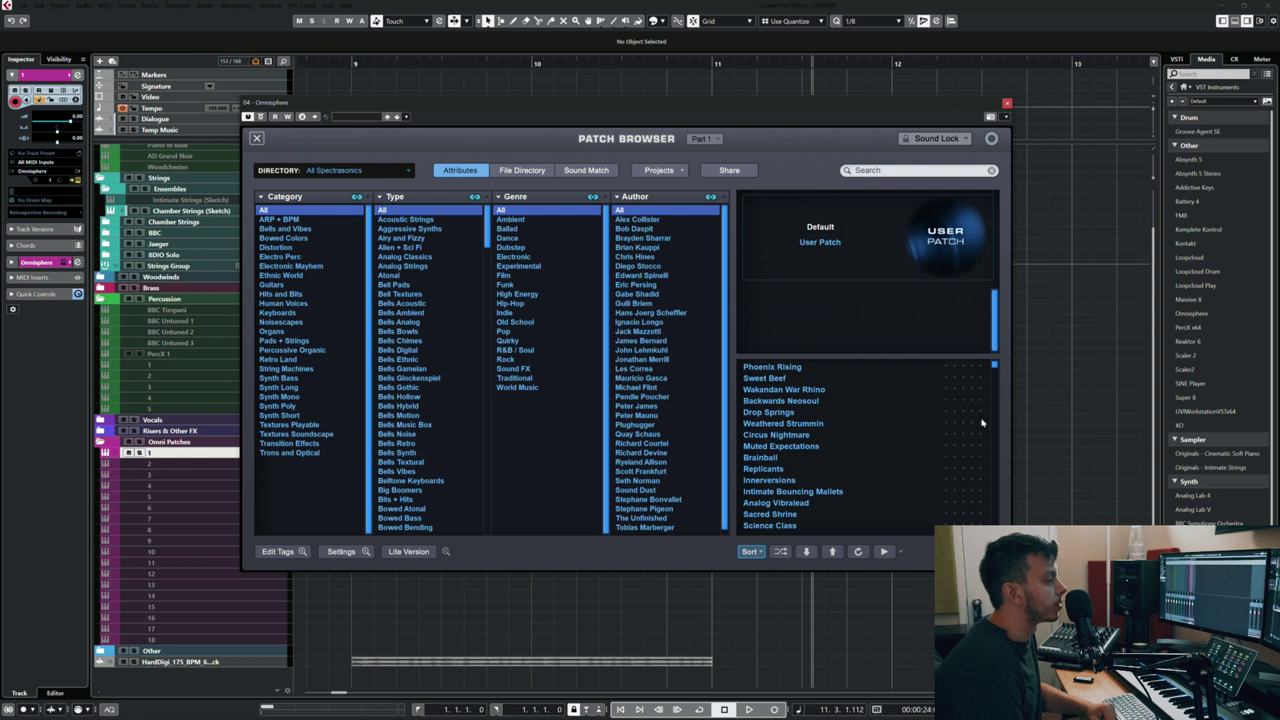
# Step: Set the patch browser's Directory to All and nudge the Omnisphere window aside
pyautogui.scroll(-5, 923, 423)
pyautogui.scroll(-3, 923, 423)
pyautogui.scroll(10, 923, 423)
pyautogui.click(408, 170)
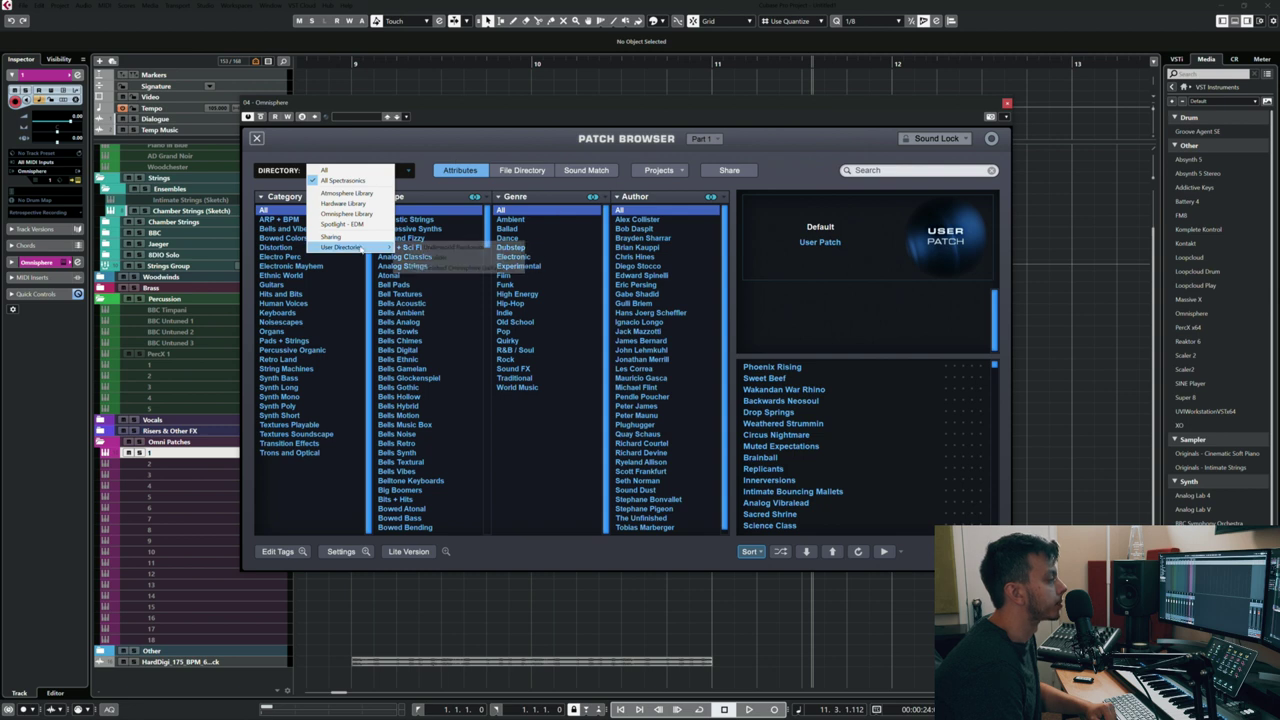
pyautogui.moveTo(343, 247)
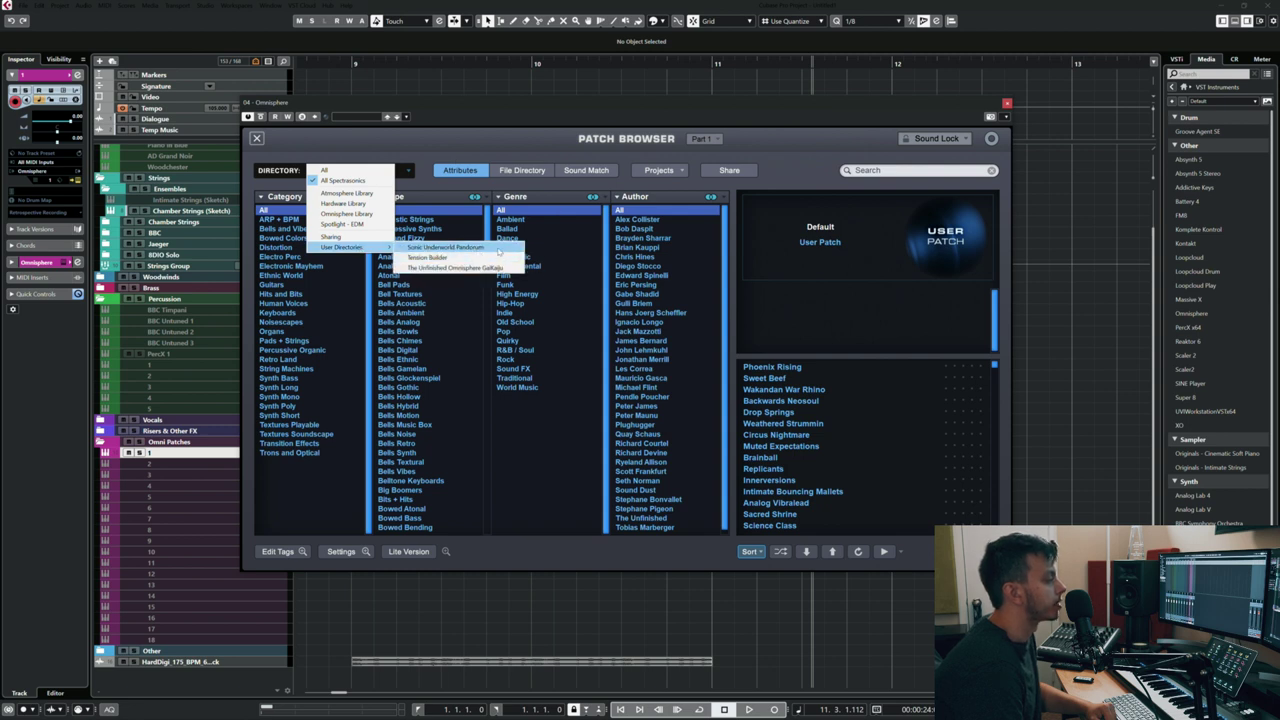
pyautogui.click(342, 180)
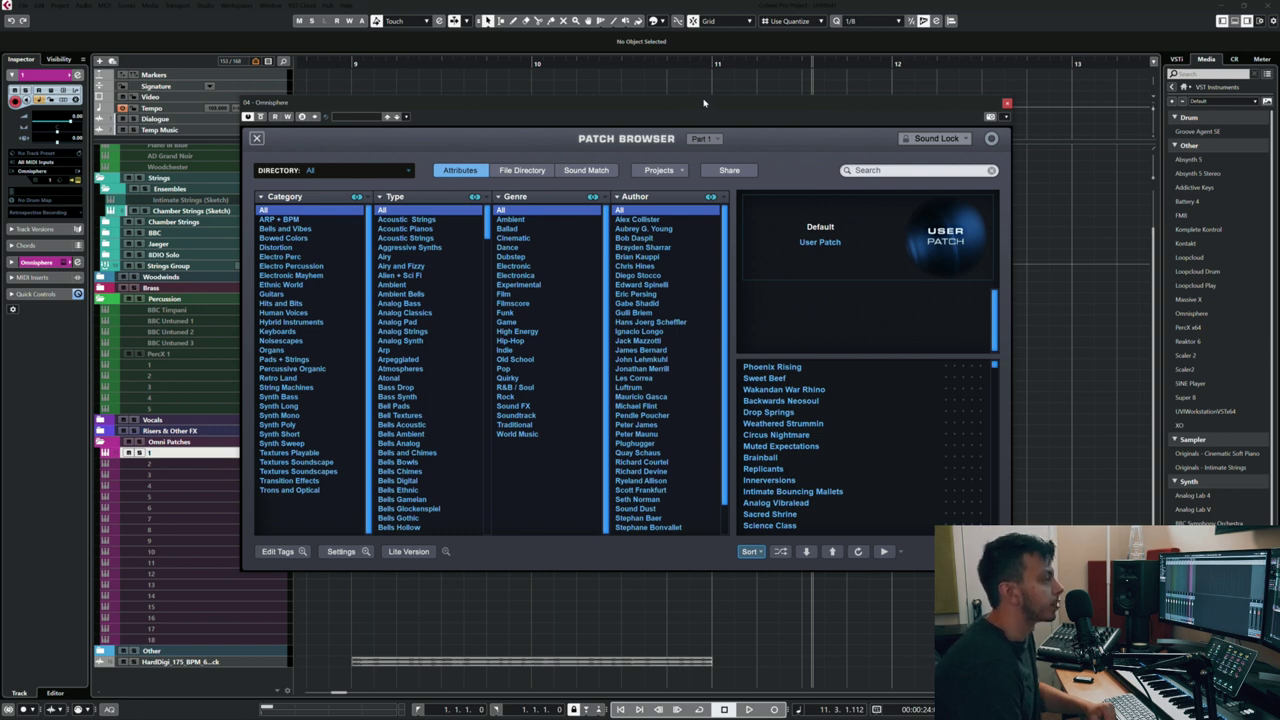
pyautogui.moveTo(750, 104); pyautogui.dragTo(818, 122)
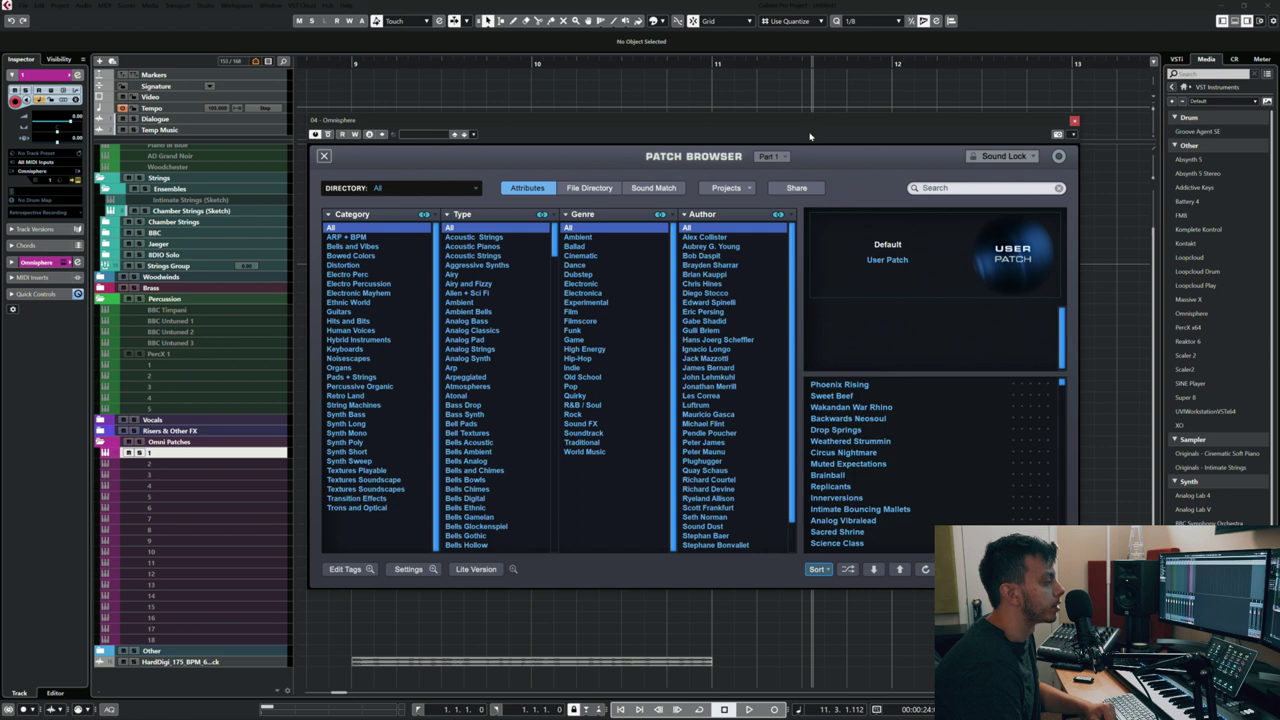
# Step: Filter to the Textures Playable category, shuffle the sort order, and load the Pilgrimage patch
pyautogui.click(377, 472)
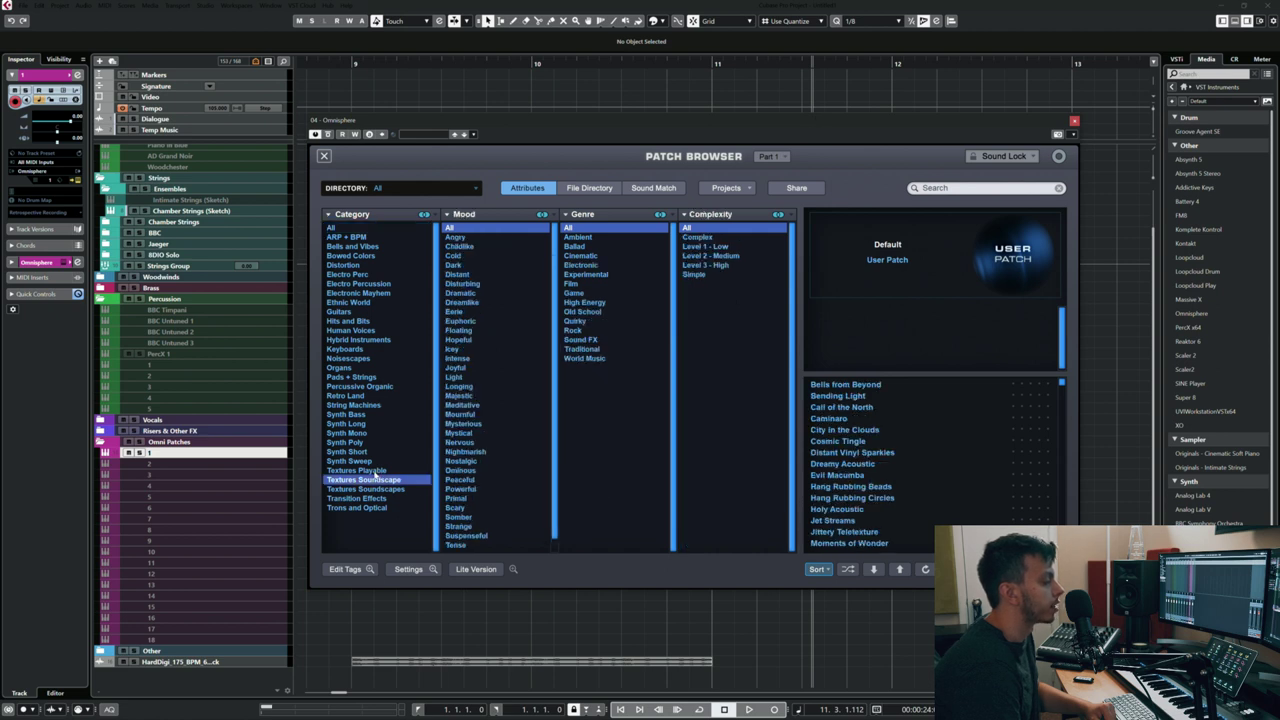
pyautogui.click(848, 569)
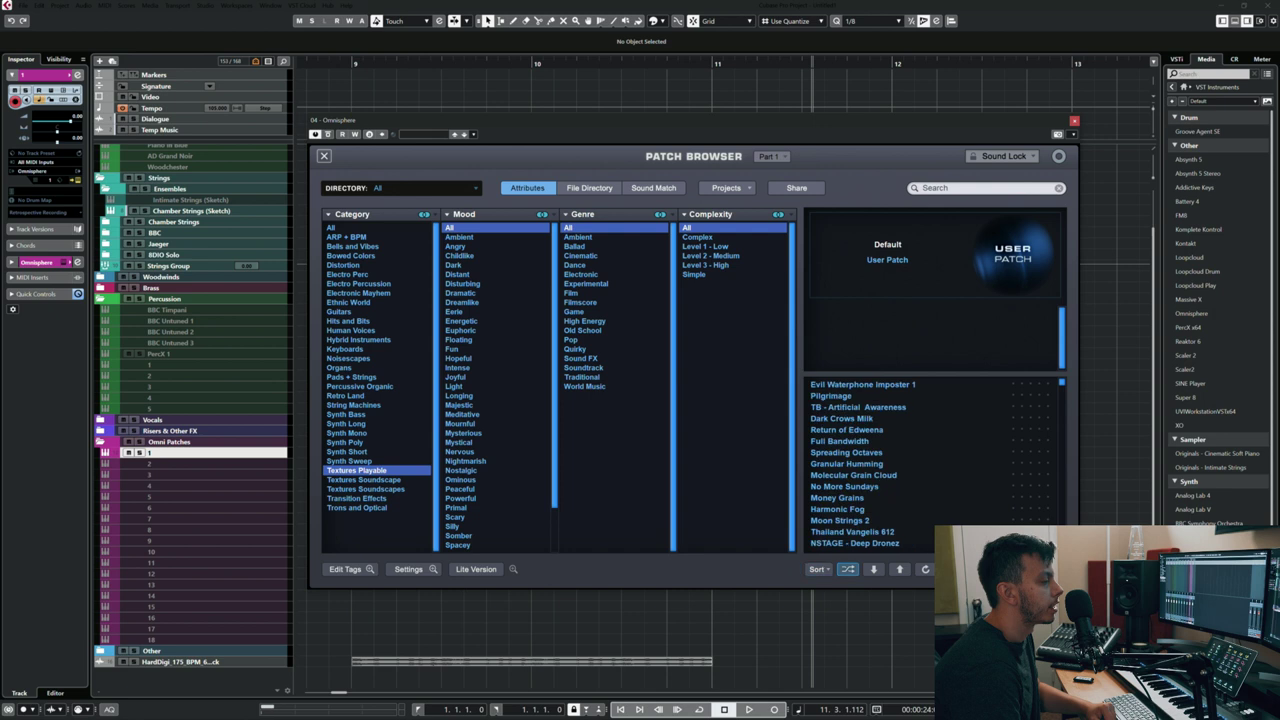
pyautogui.click(872, 396)
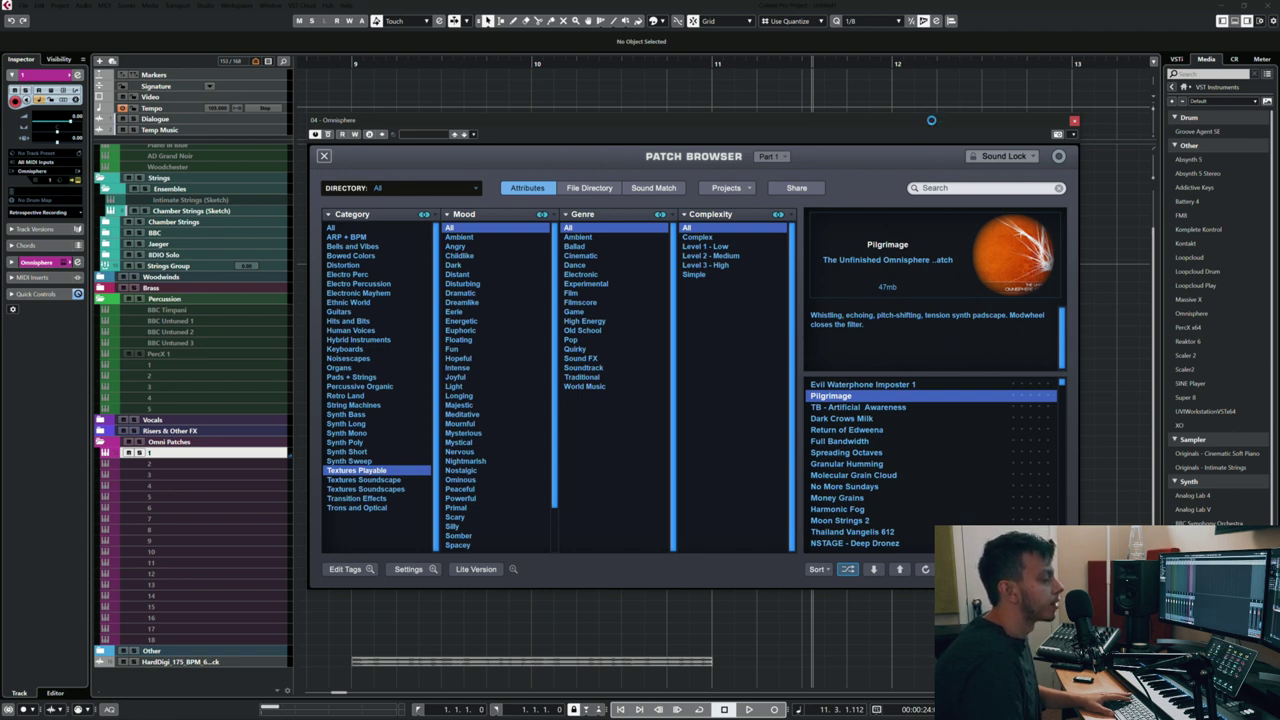
pyautogui.scroll(-5, 926, 459)
pyautogui.scroll(-3, 920, 457)
# Step: Audition the Distant Glow and Underwater Music Box patches
pyautogui.click(912, 453)
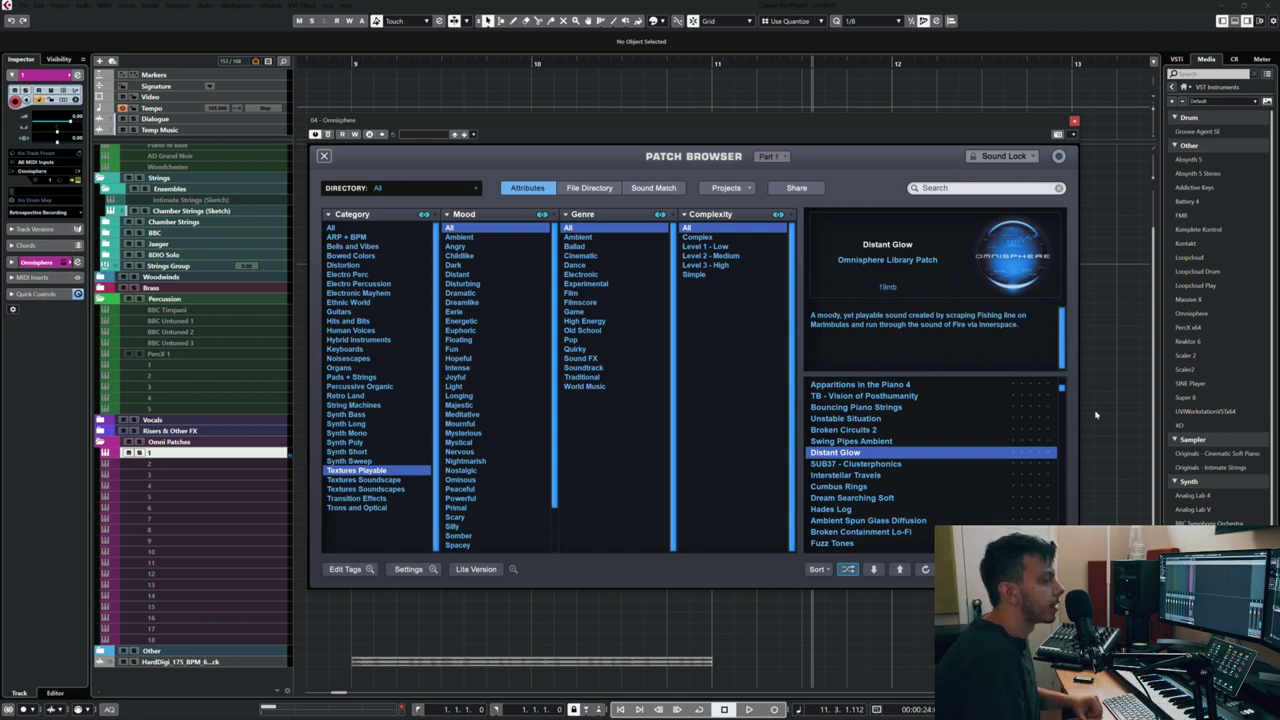
pyautogui.moveTo(1064, 390); pyautogui.dragTo(1065, 404)
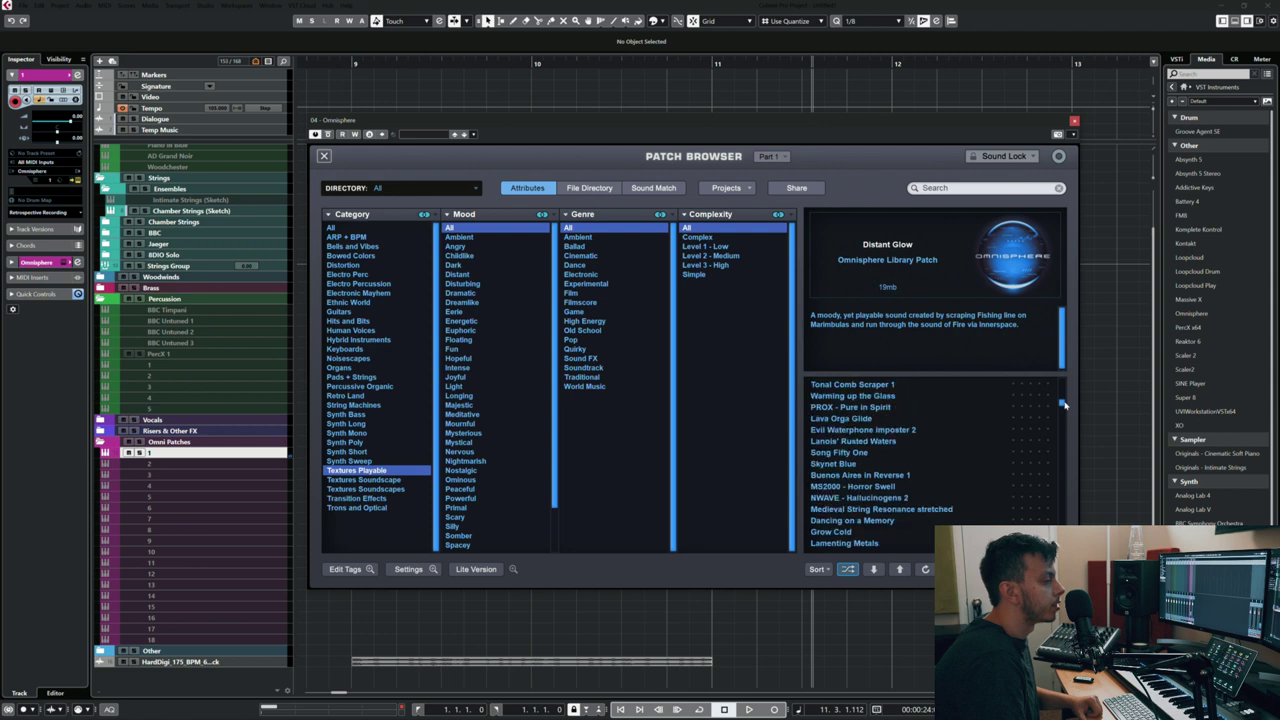
pyautogui.scroll(-3, 918, 475)
pyautogui.scroll(-3, 1025, 436)
pyautogui.moveTo(1061, 413); pyautogui.dragTo(1062, 440)
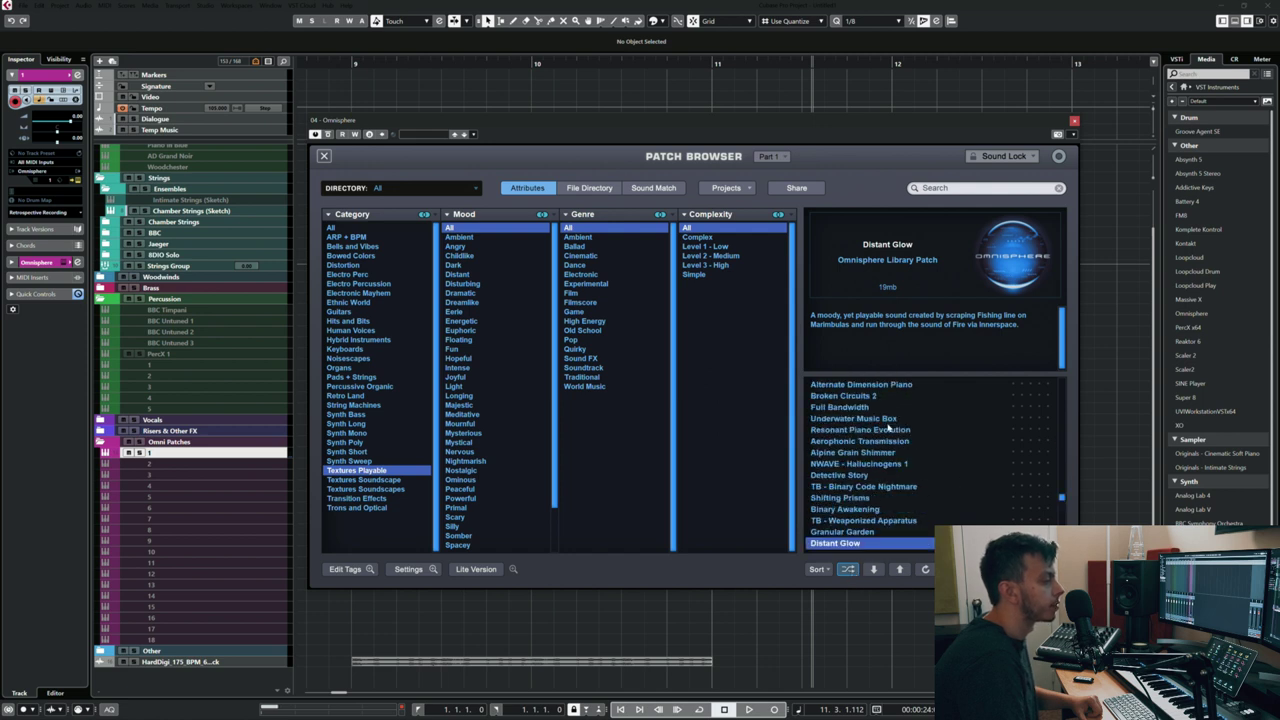
pyautogui.click(885, 419)
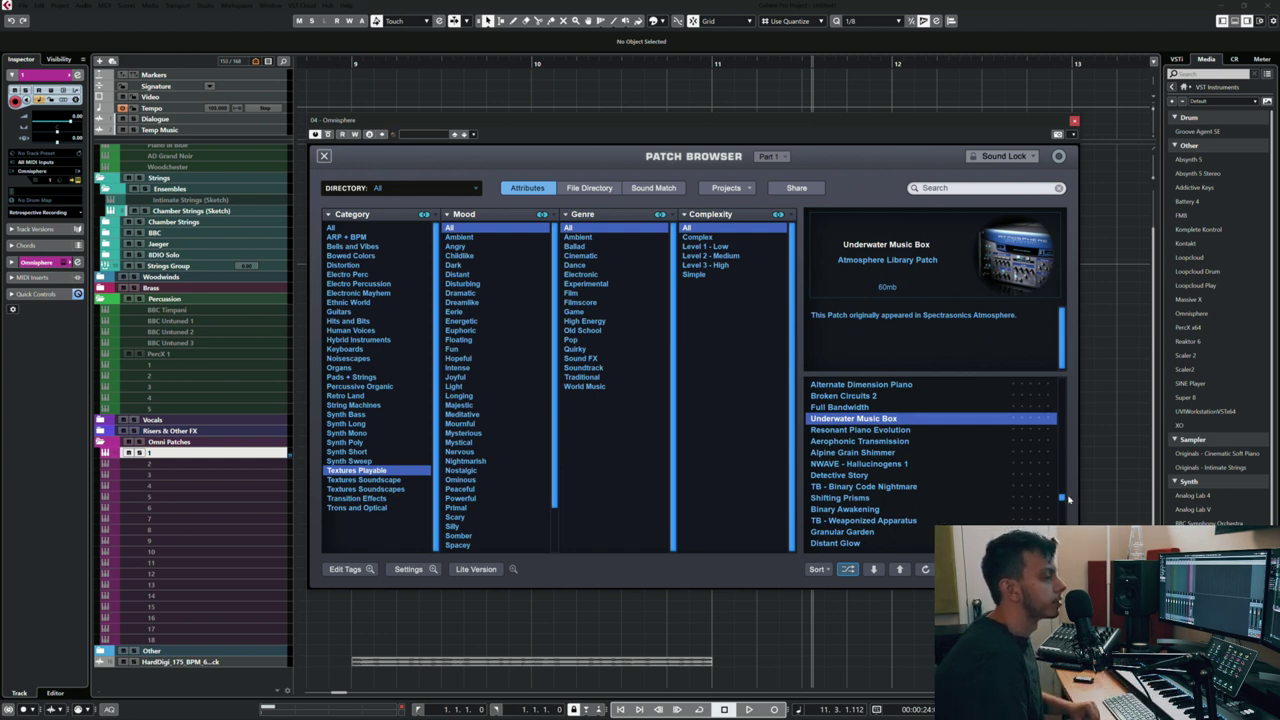
# Step: Try Sensei Shimmer, then load the Non-Linear Arithmetic patch
pyautogui.moveTo(1062, 497); pyautogui.dragTo(1062, 507)
pyautogui.scroll(-5, 814, 532)
pyautogui.click(910, 475)
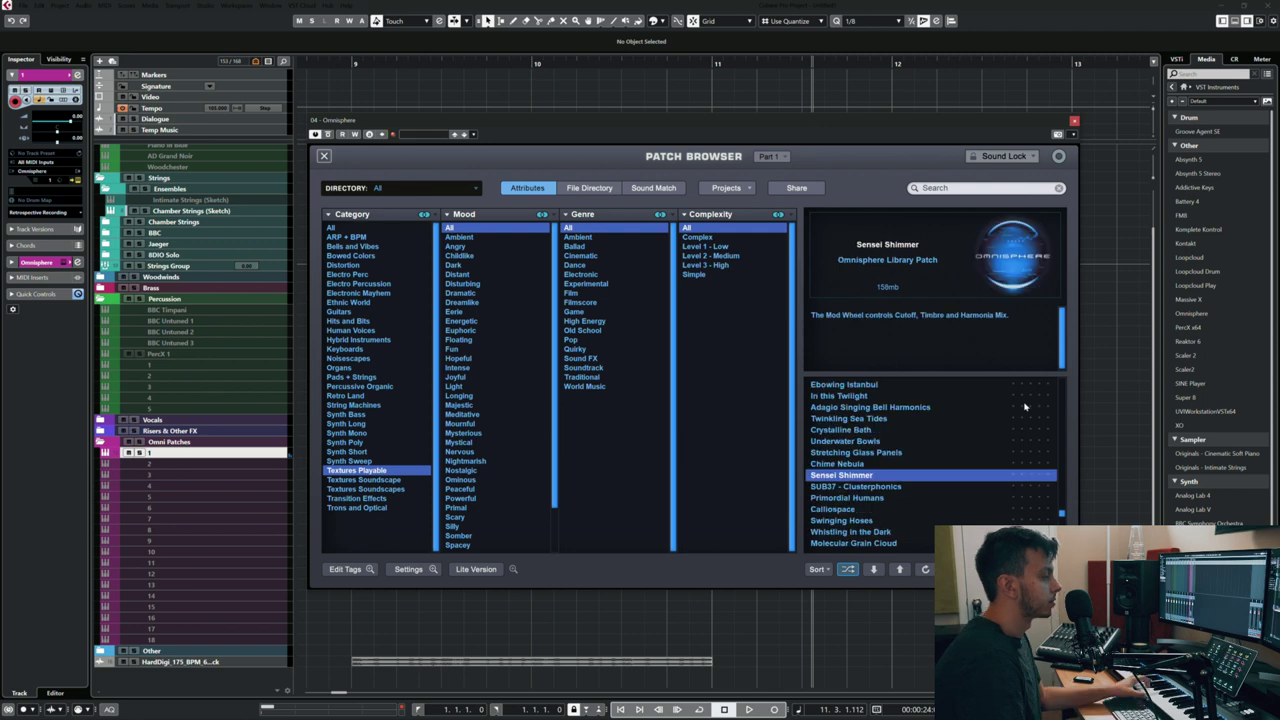
pyautogui.scroll(-1, 950, 450)
pyautogui.scroll(-5, 880, 483)
pyautogui.click(882, 465)
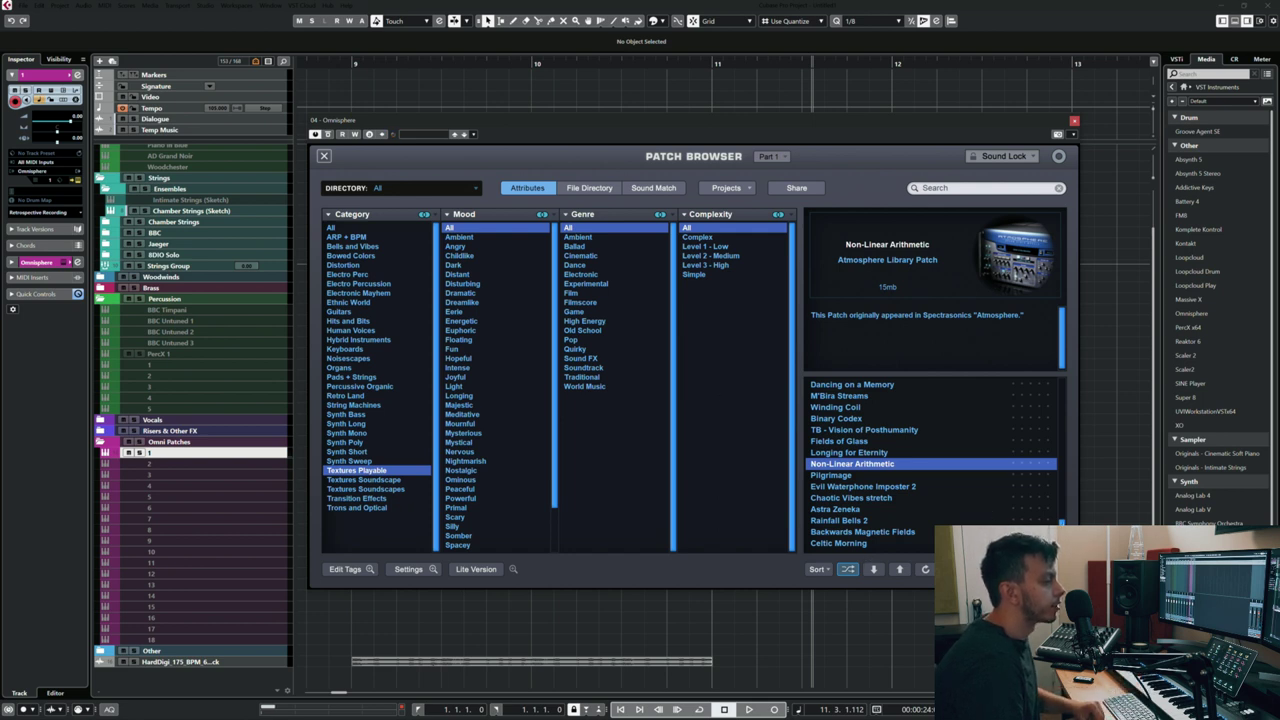
pyautogui.scroll(5, 878, 517)
pyautogui.scroll(5, 878, 517)
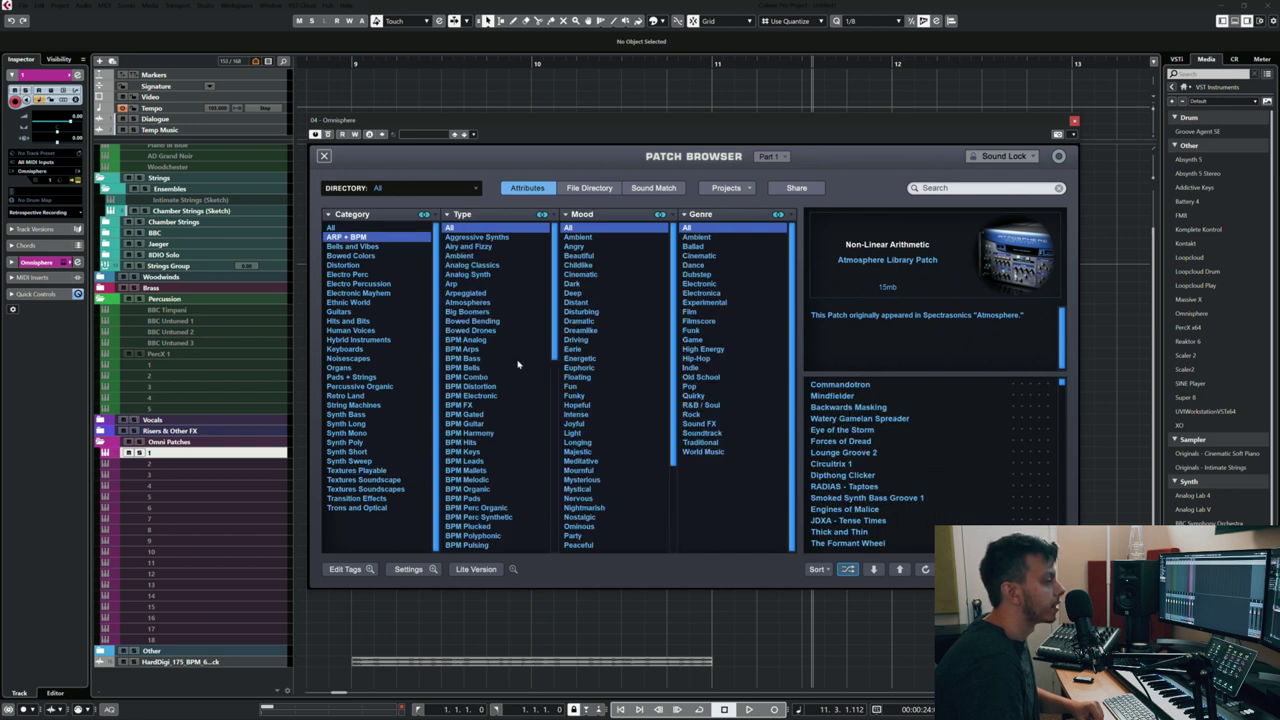
# Step: Collapse the patch browser and inspect Non-Linear Arithmetic's layer A, then layer B settings
pyautogui.click(324, 157)
pyautogui.click(714, 287)
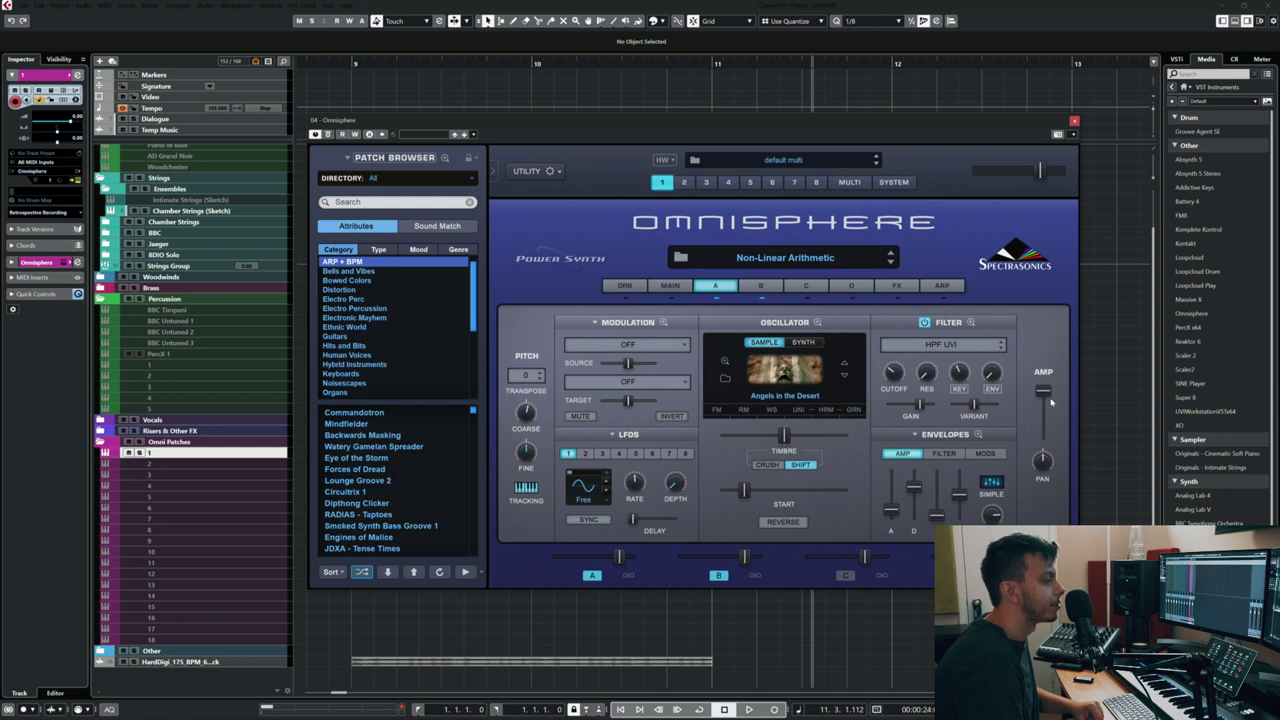
pyautogui.click(681, 258)
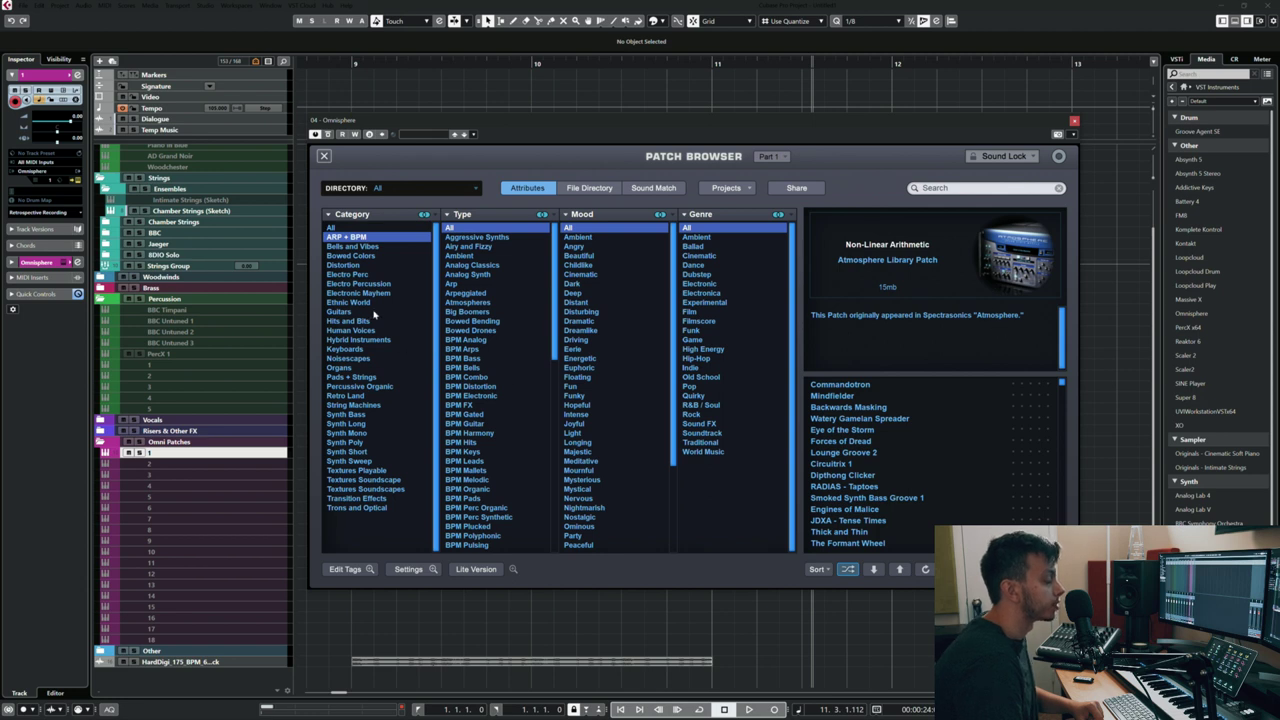
pyautogui.click(325, 157)
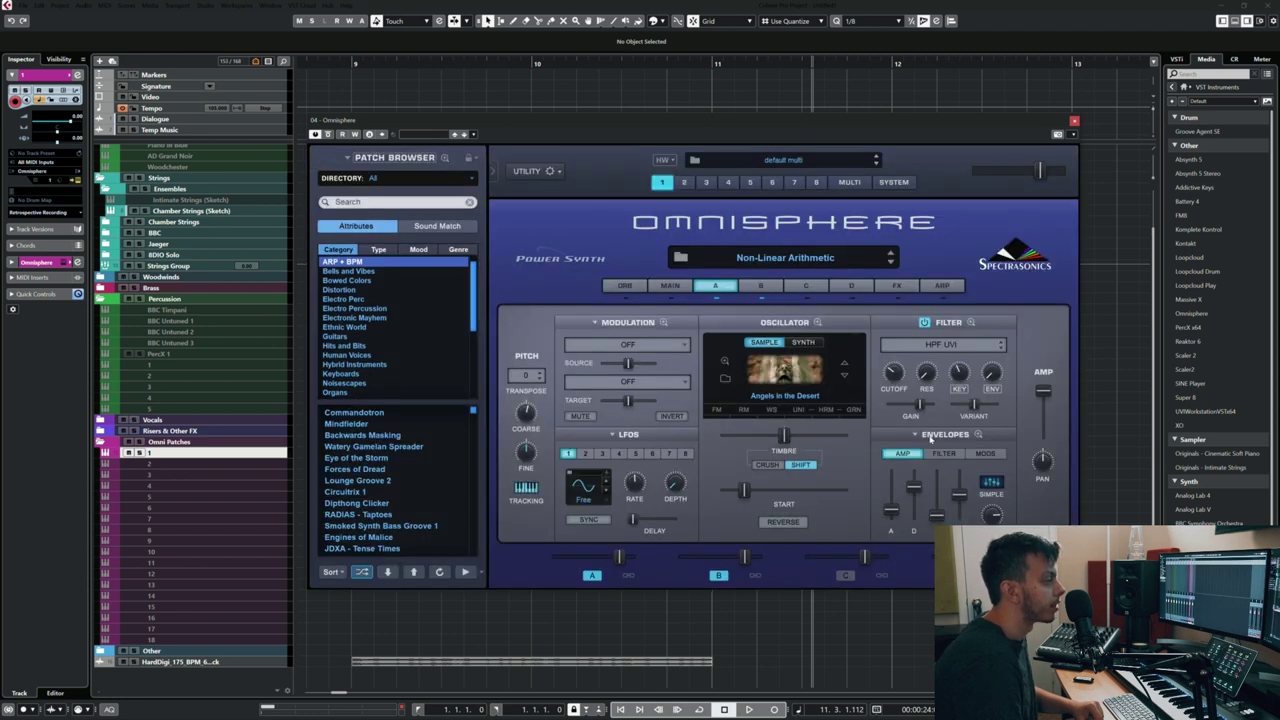
pyautogui.click(765, 286)
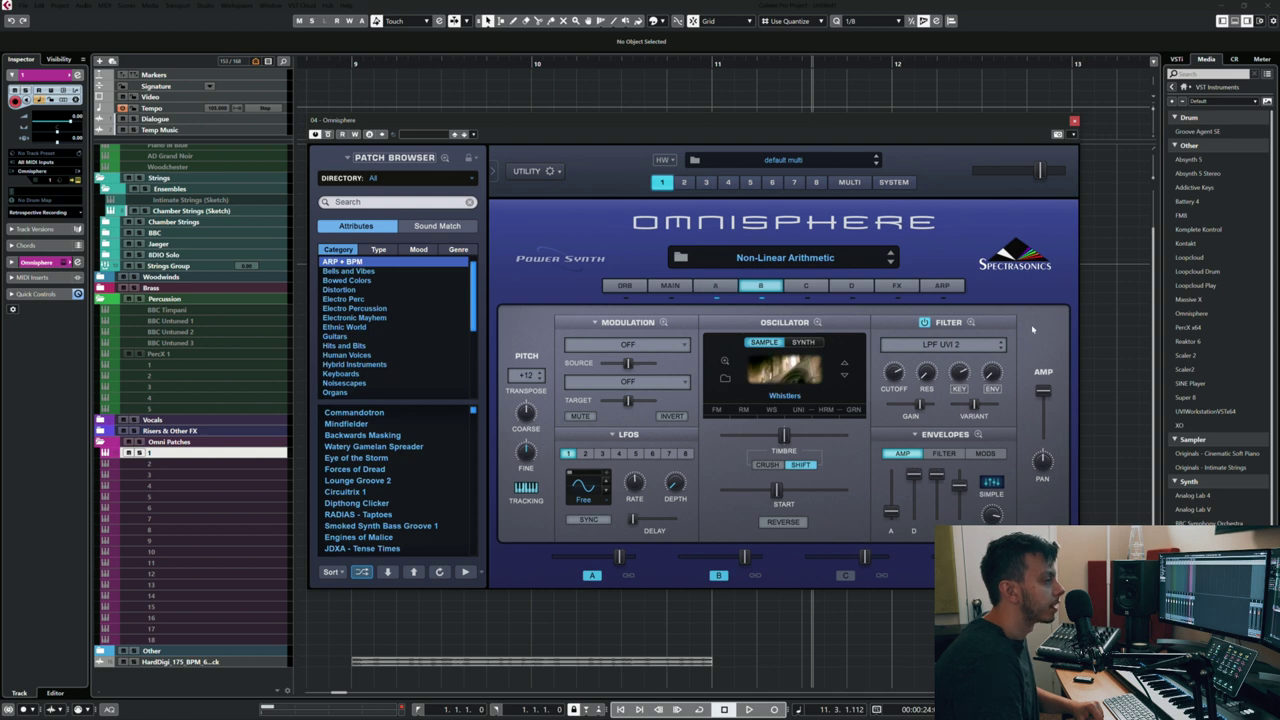
# Step: Close Omnisphere and open Kontakt on the Chamber Strings (Sketch) track
pyautogui.press('Escape')
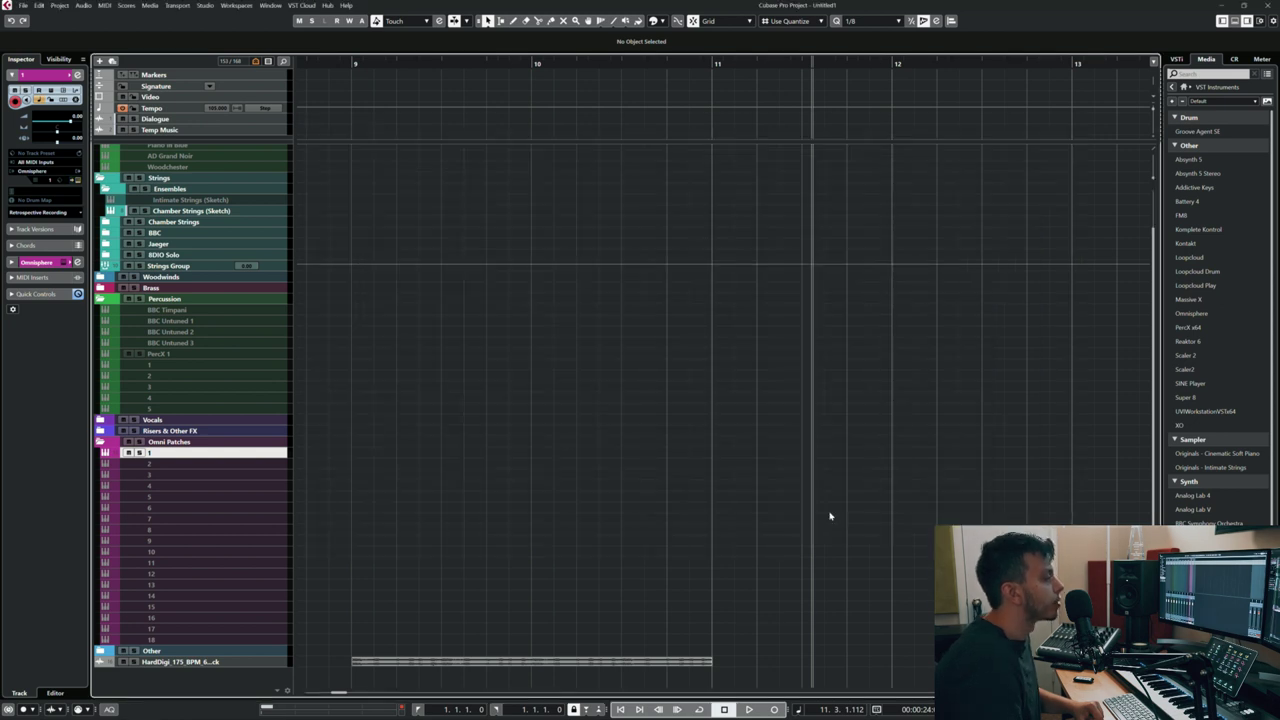
pyautogui.click(262, 212)
pyautogui.click(74, 173)
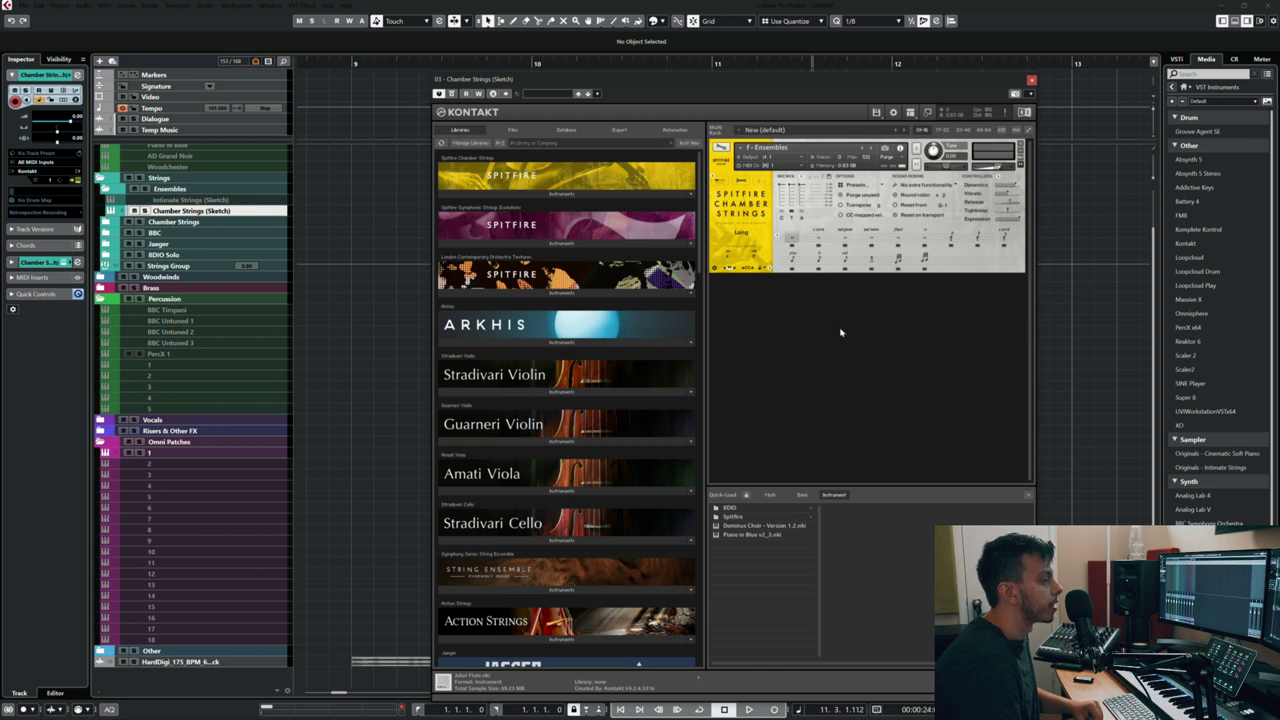
pyautogui.click(1031, 80)
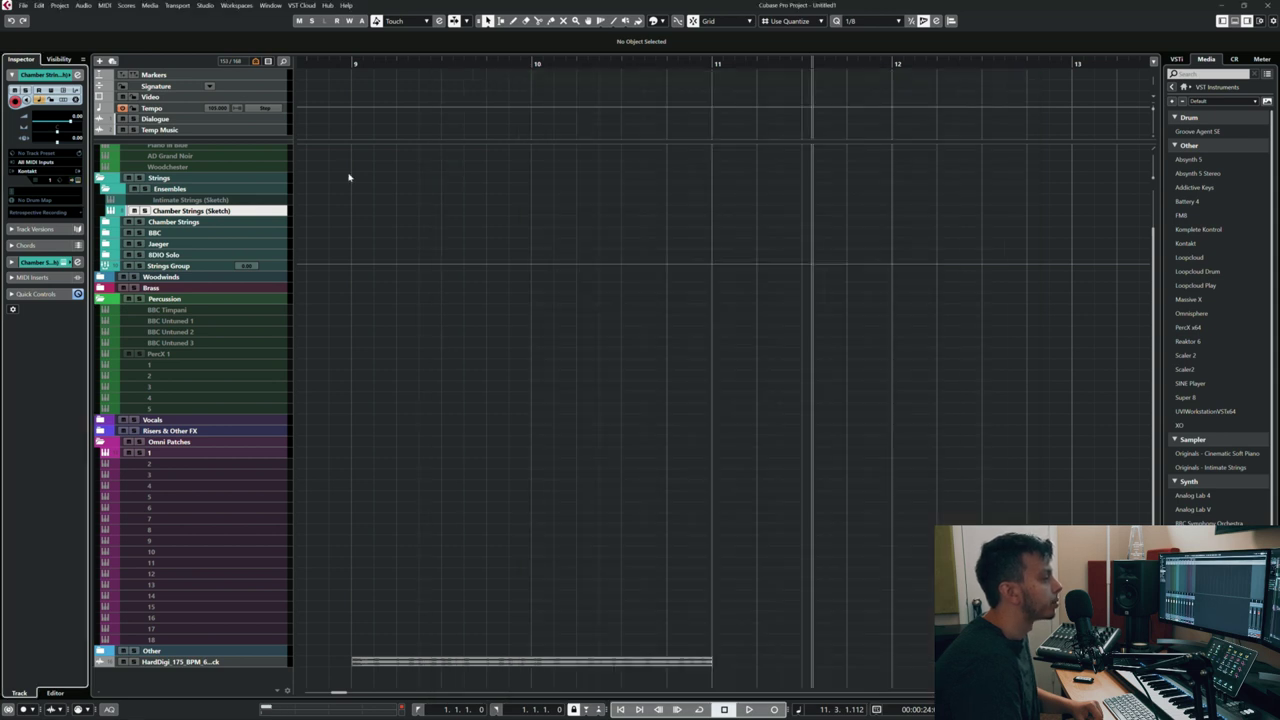
pyautogui.click(83, 175)
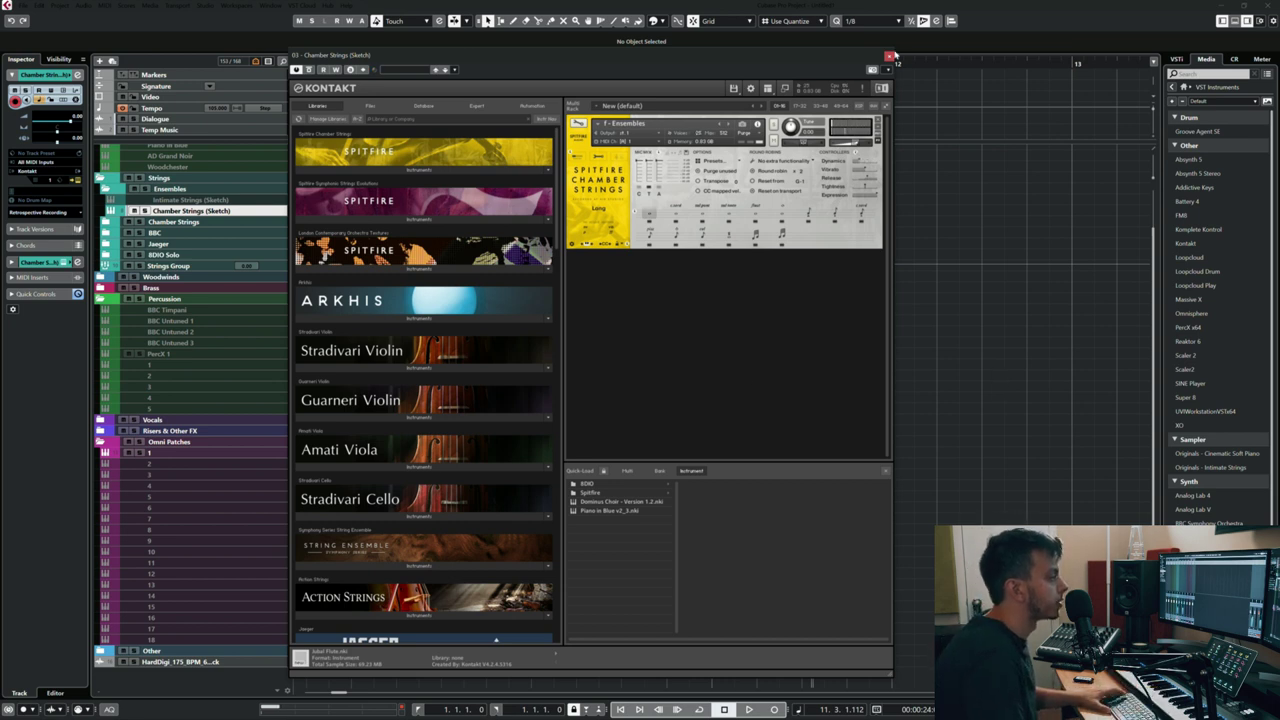
# Step: Try Long CS, Long Sul Pont and Long Sul Tasto, settling on the Long Flautando articulation
pyautogui.moveTo(795, 56); pyautogui.dragTo(894, 62)
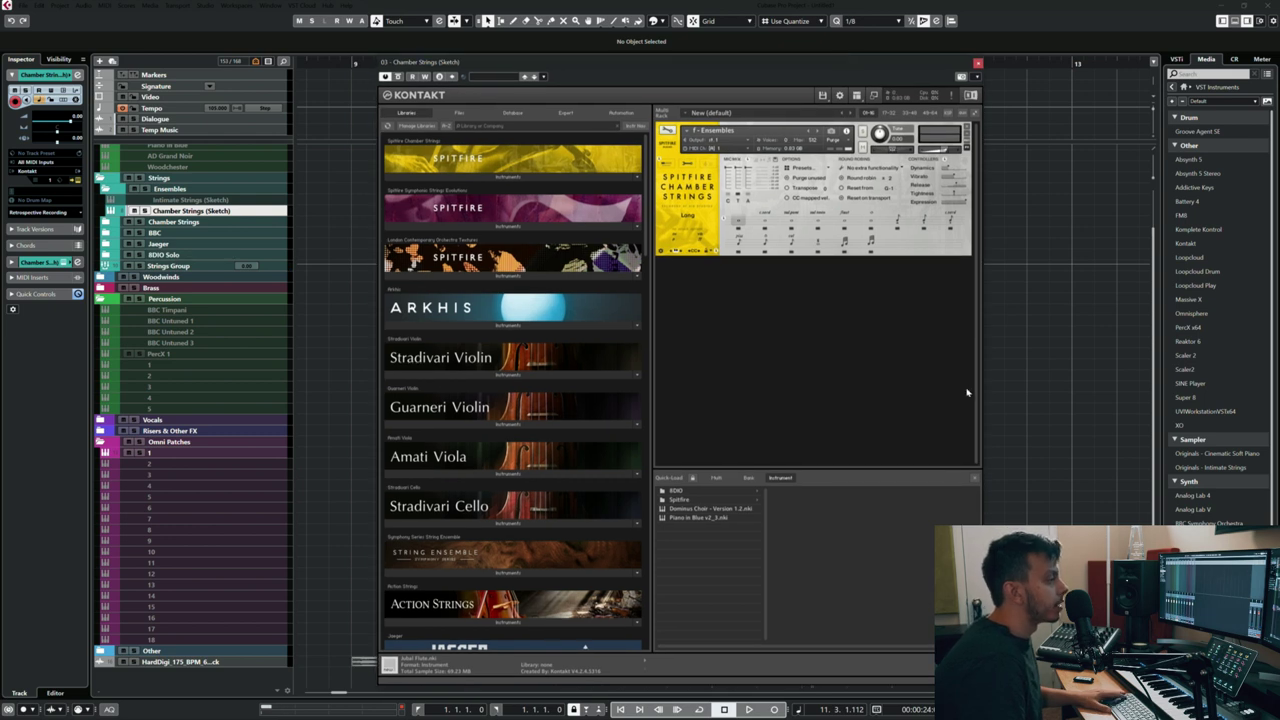
pyautogui.click(766, 216)
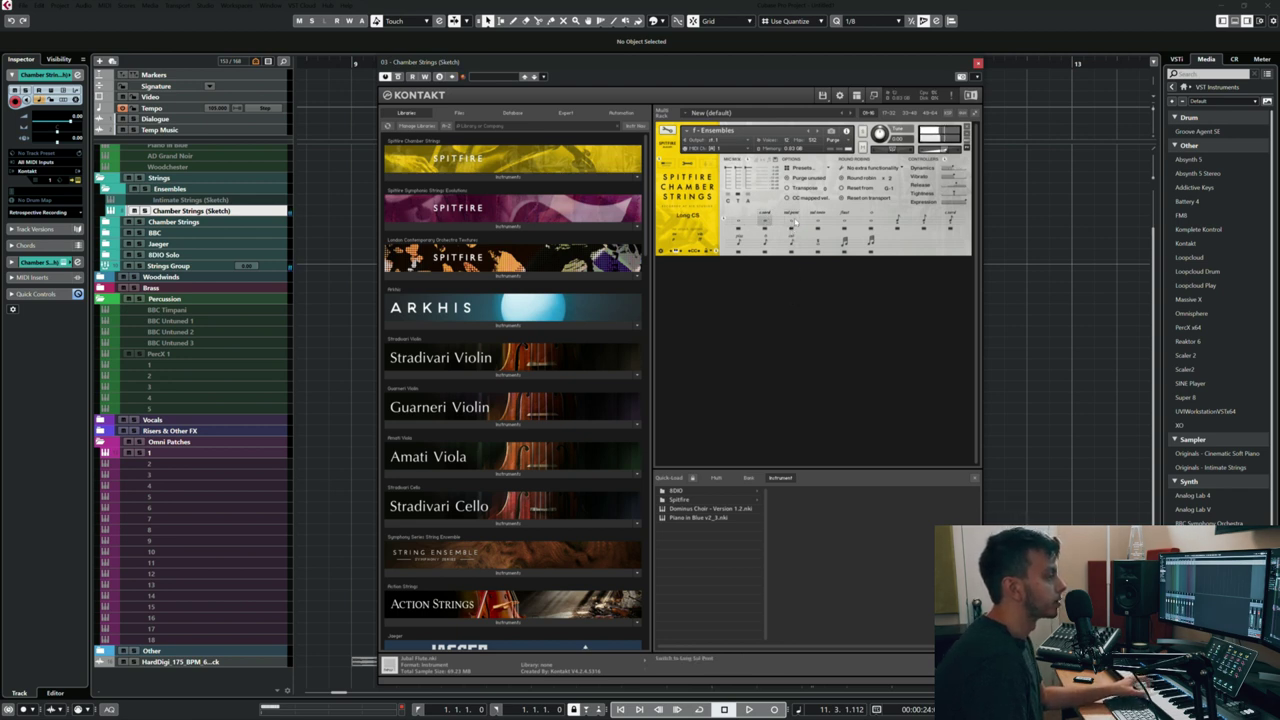
pyautogui.click(794, 219)
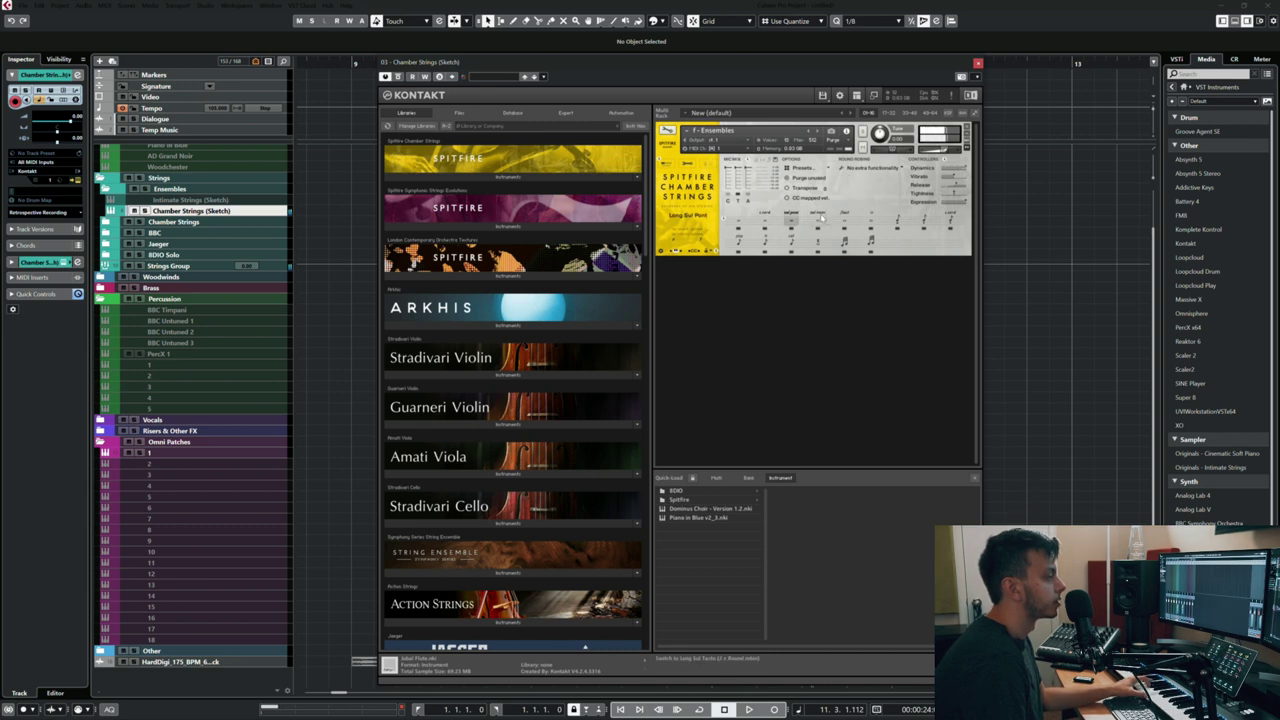
pyautogui.click(821, 218)
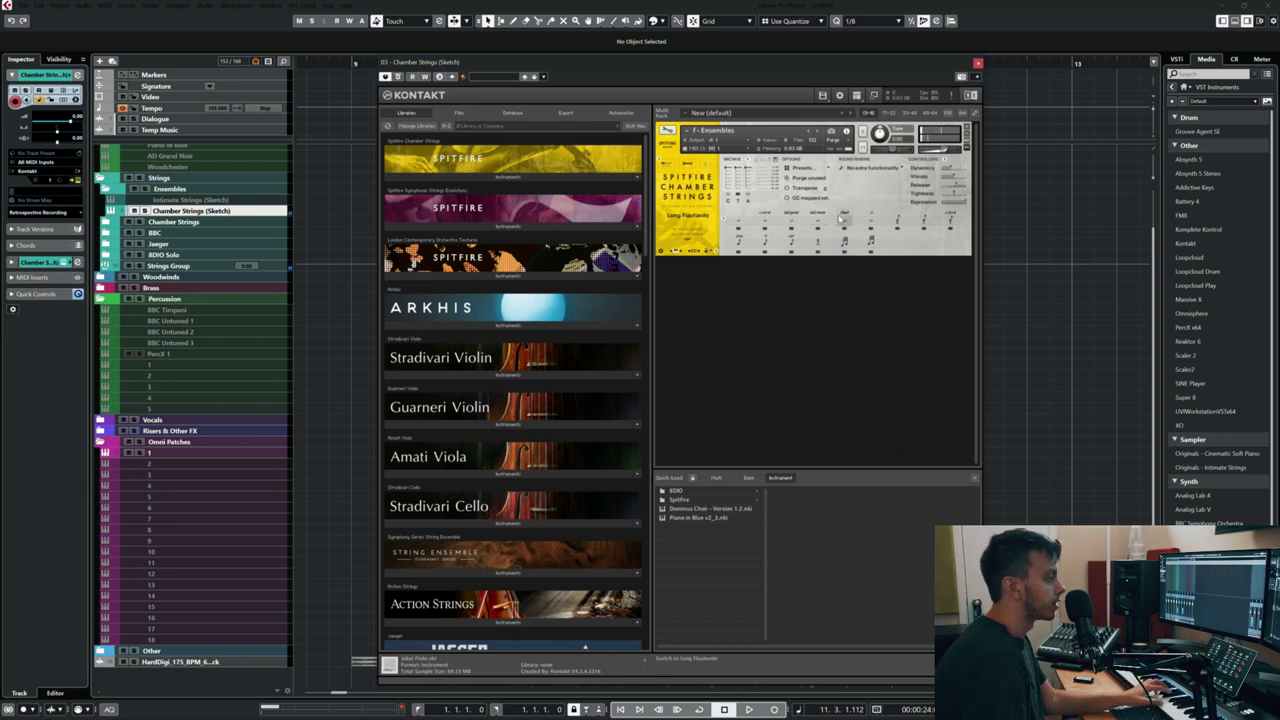
pyautogui.click(846, 222)
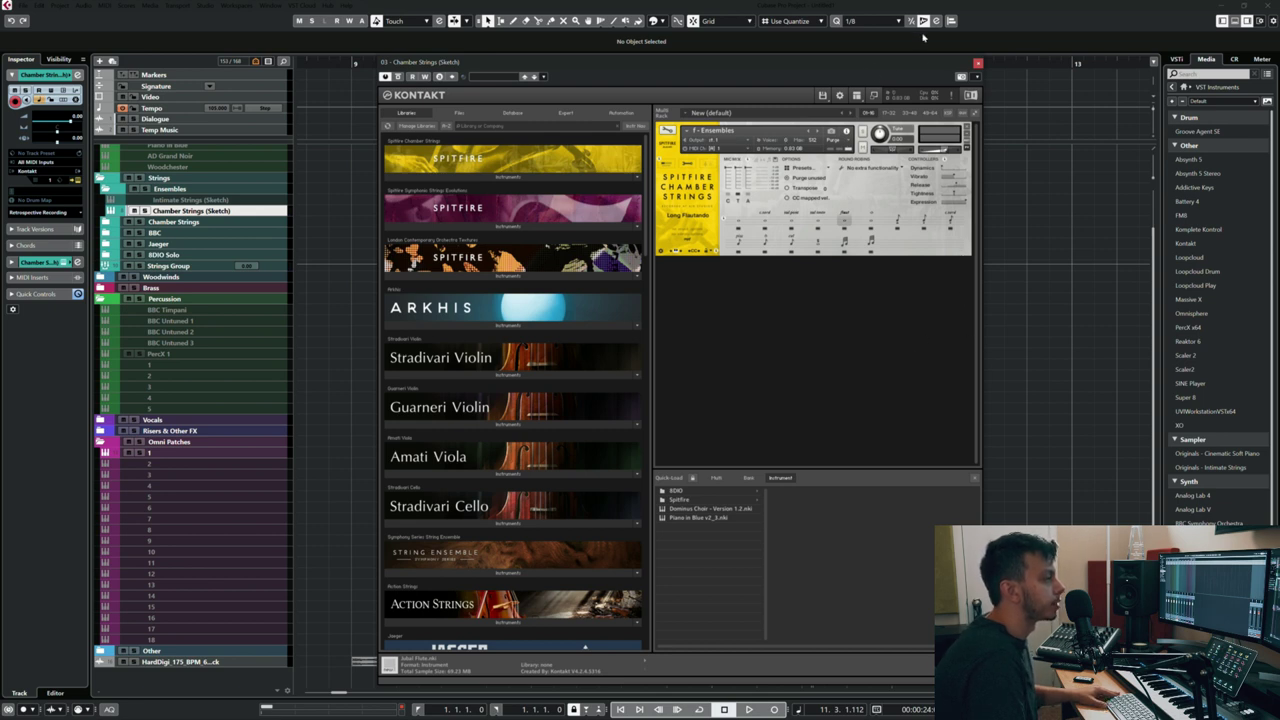
pyautogui.moveTo(920, 65); pyautogui.dragTo(923, 64)
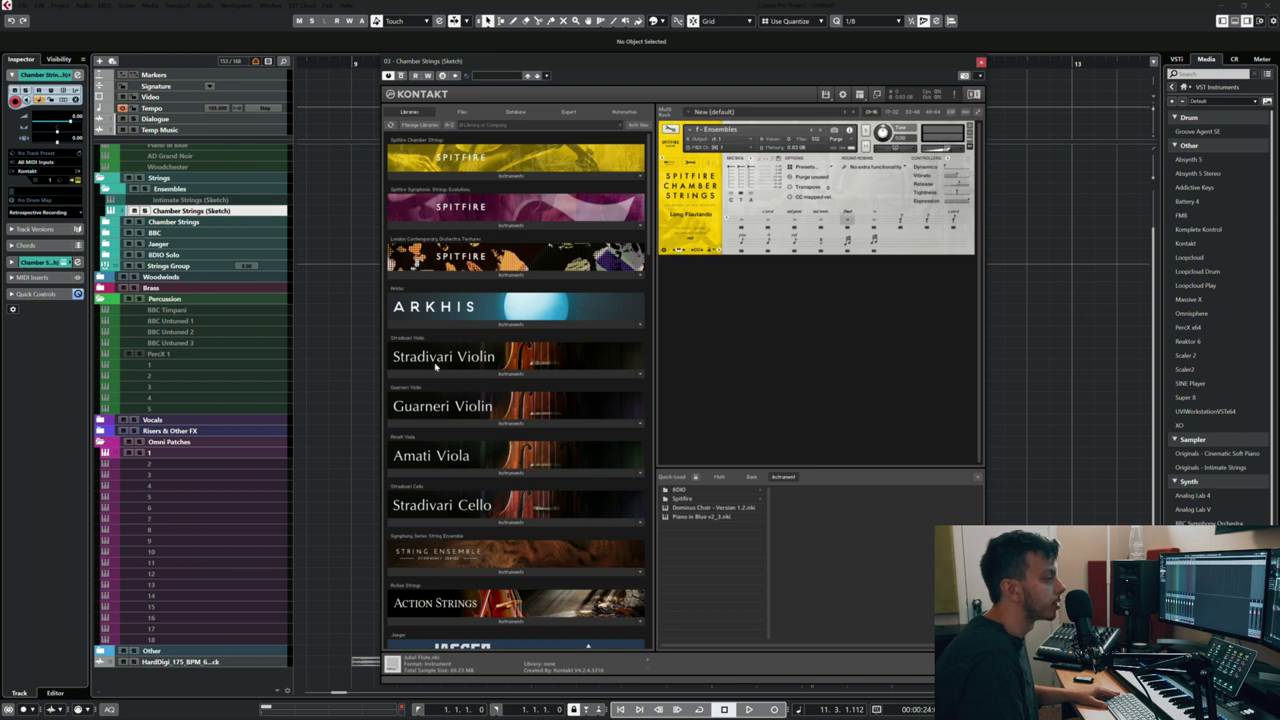
# Step: Close the Chamber Strings Kontakt window and select the 1928 Scoring Piano track
pyautogui.click(980, 62)
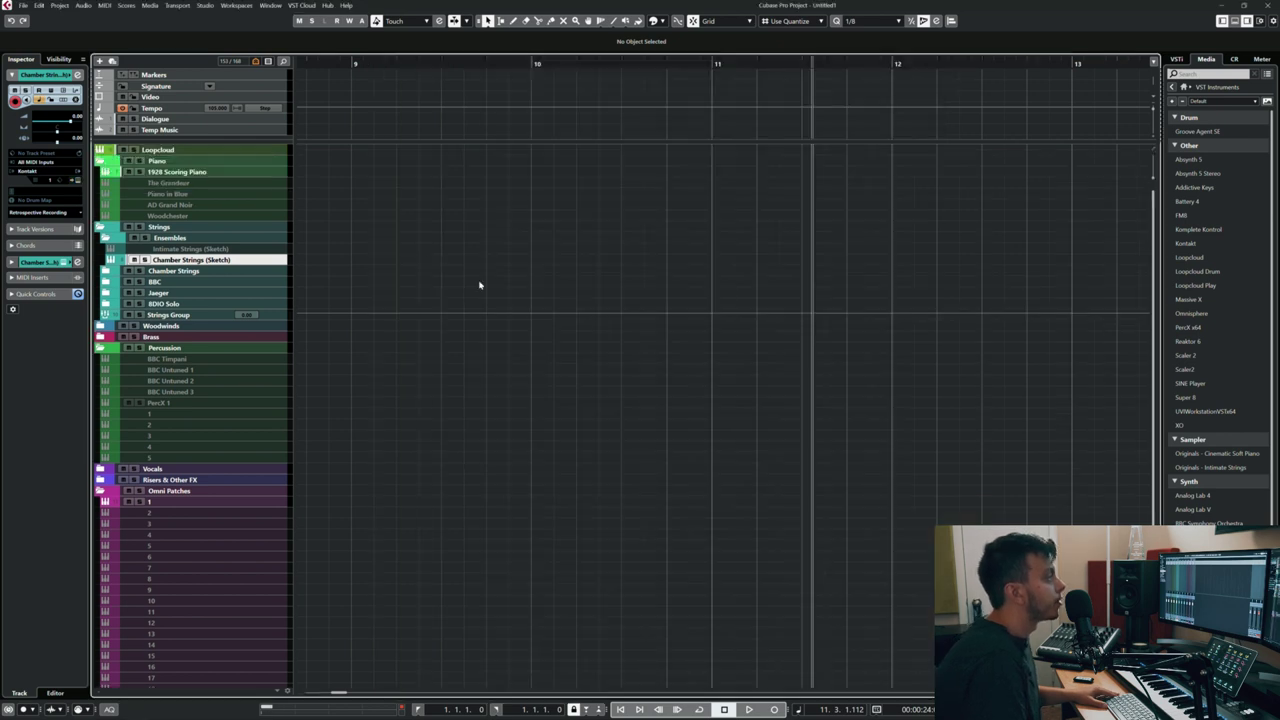
pyautogui.click(266, 172)
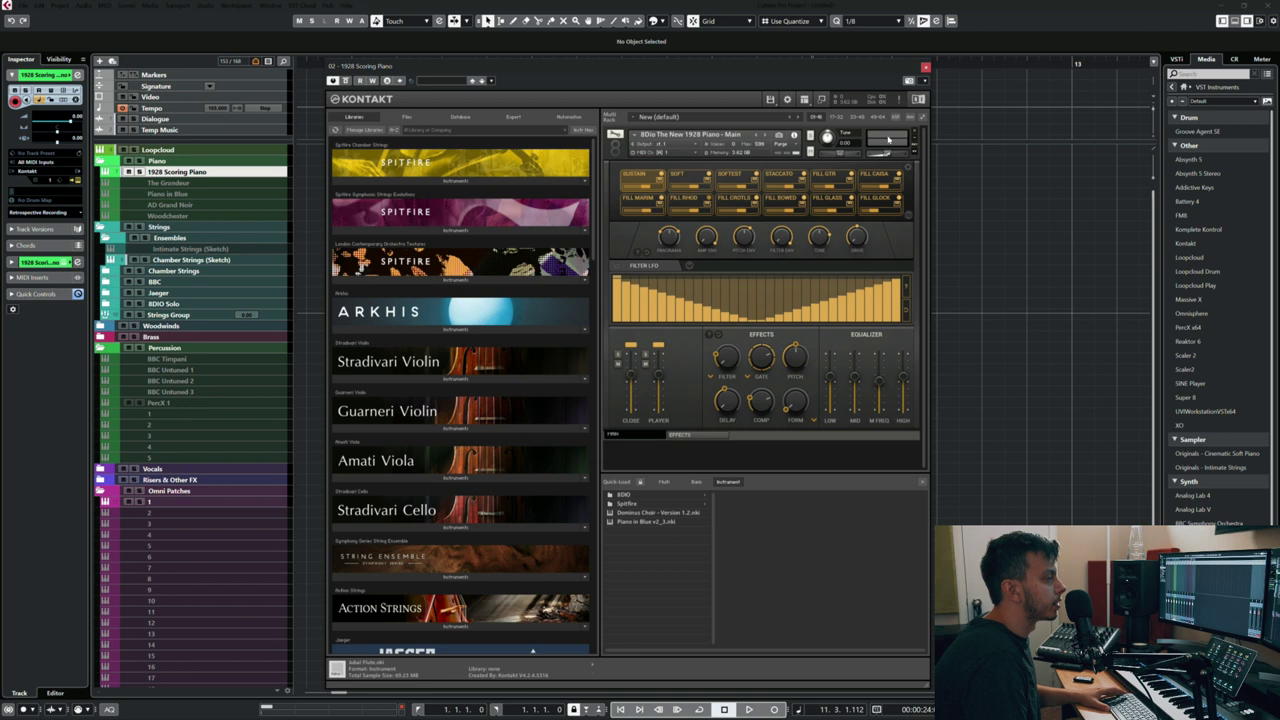
pyautogui.moveTo(829, 64); pyautogui.dragTo(857, 62)
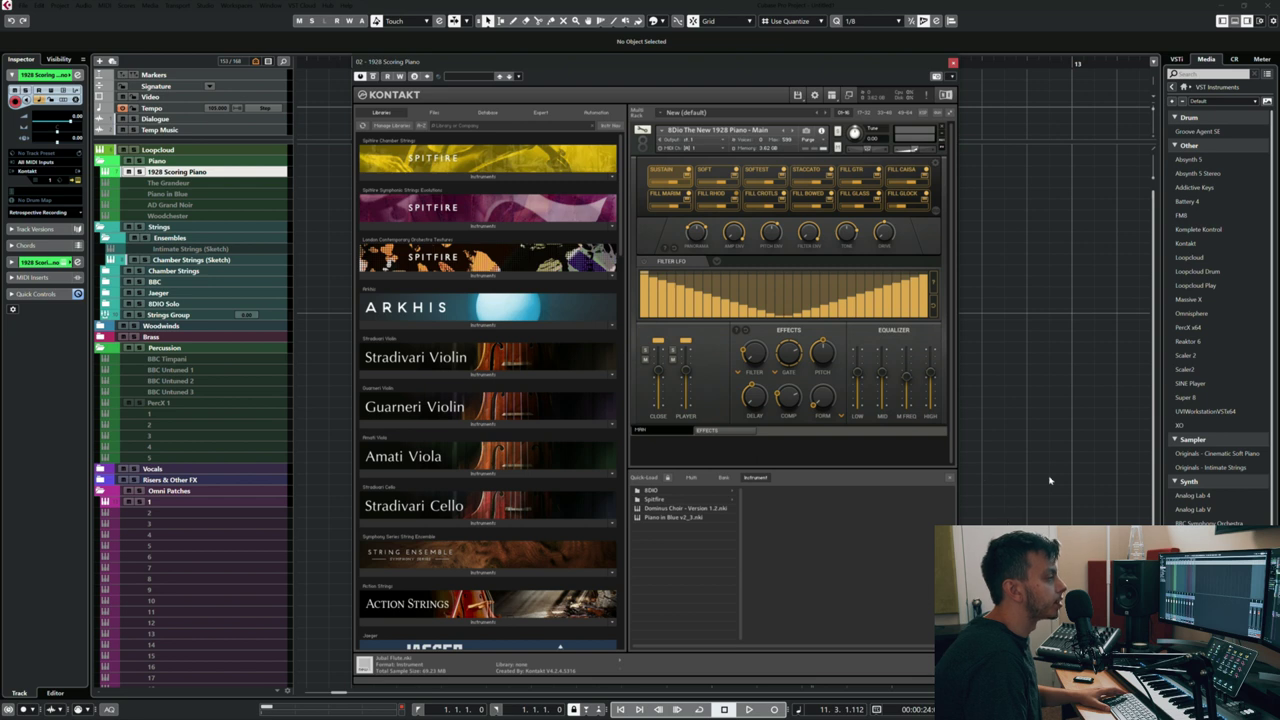